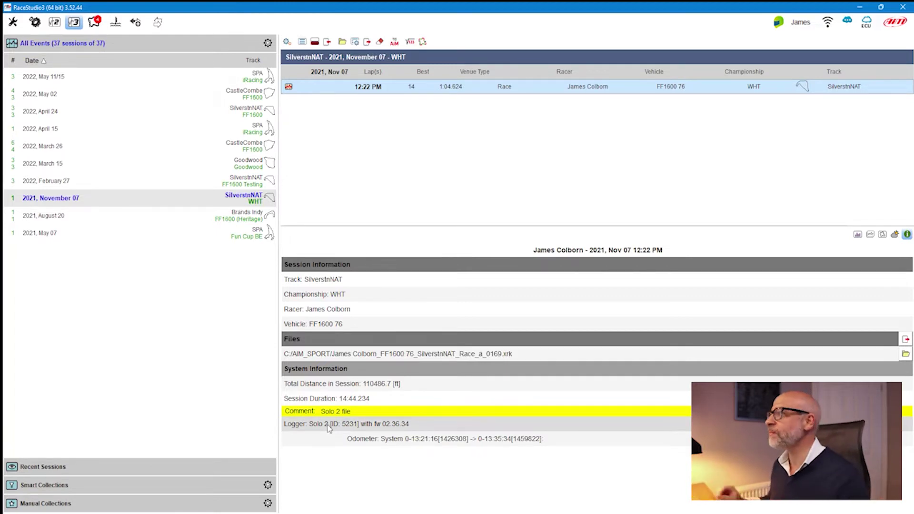
- Open the SilverstnNAT session and show its Time-Distance graphs of speed, LonAcc, brake and throttle
double_click(599, 88)
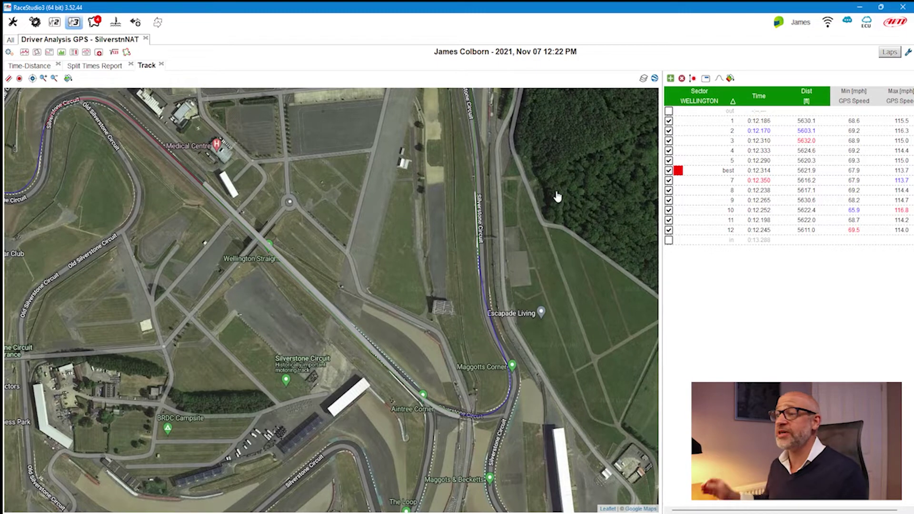
left_click(41, 67)
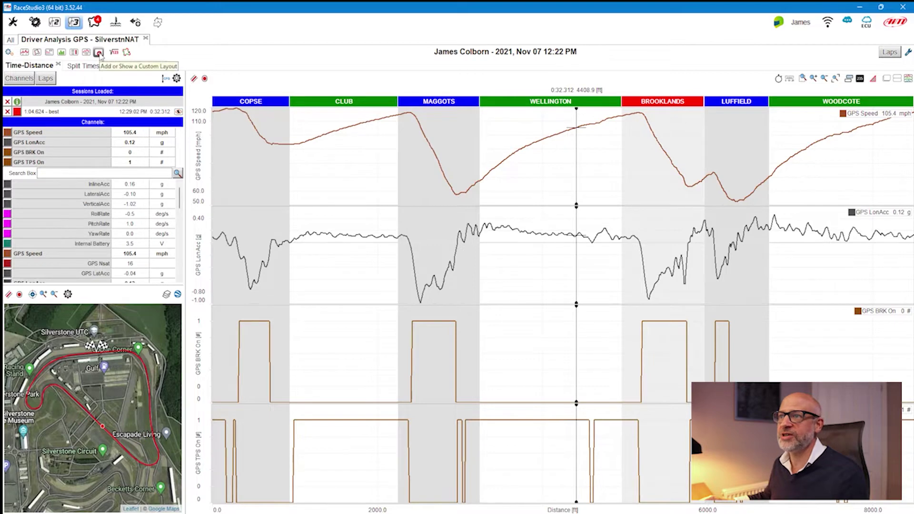
- Add a custom layout, replacing 'New Custom' with the name 'Custom View GPS Demo'
left_click(99, 53)
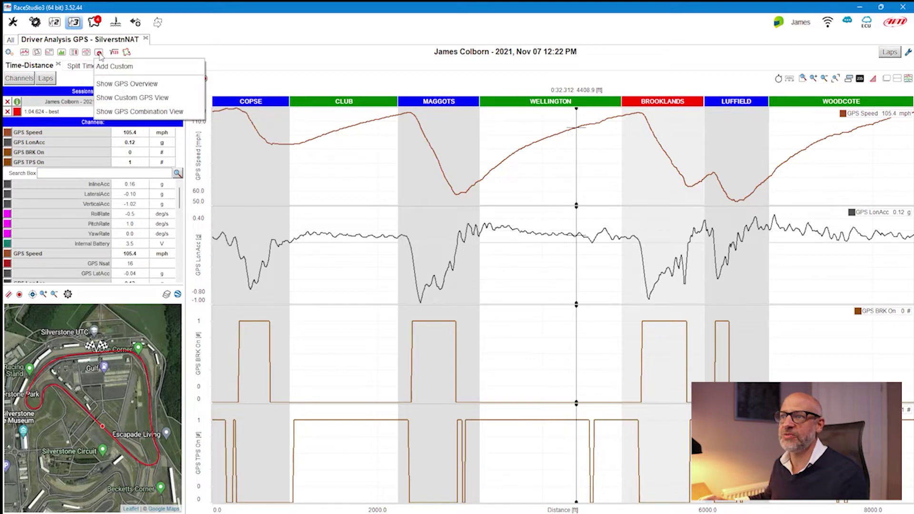
left_click(123, 68)
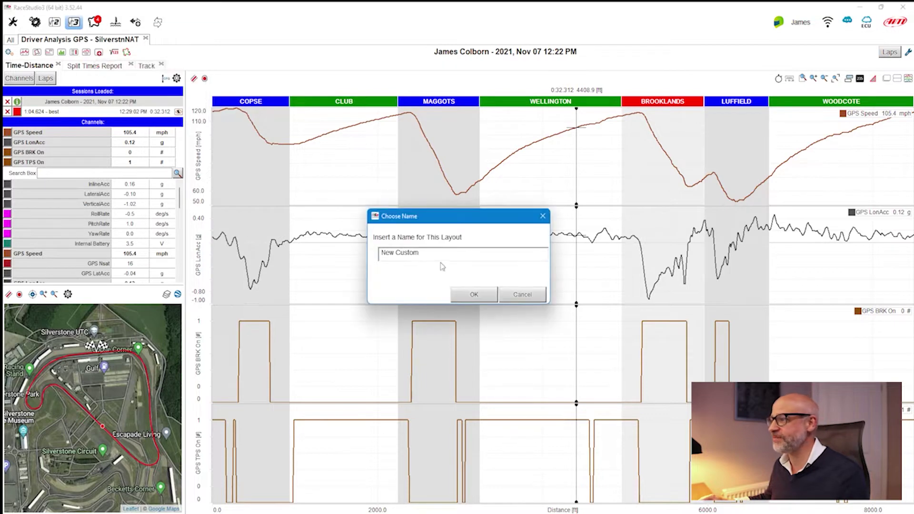
left_click_drag(433, 253, 379, 253)
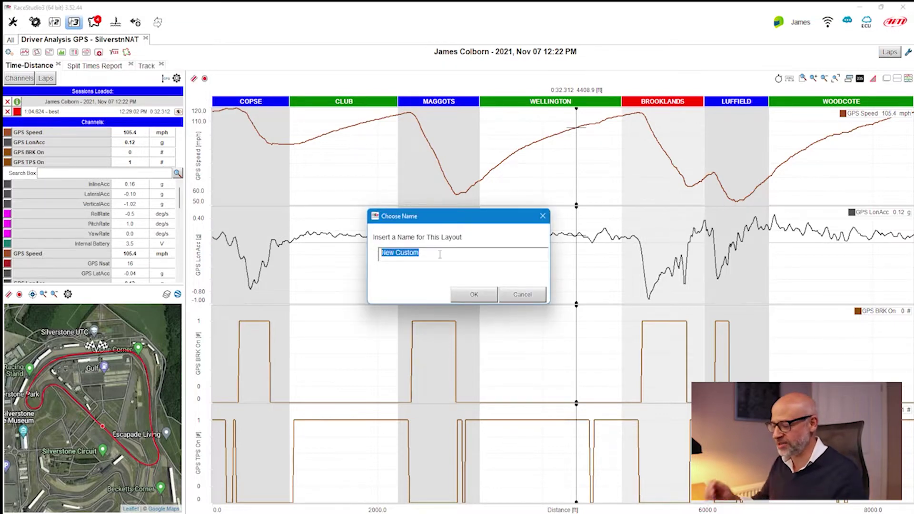
type("Custom View DEmo")
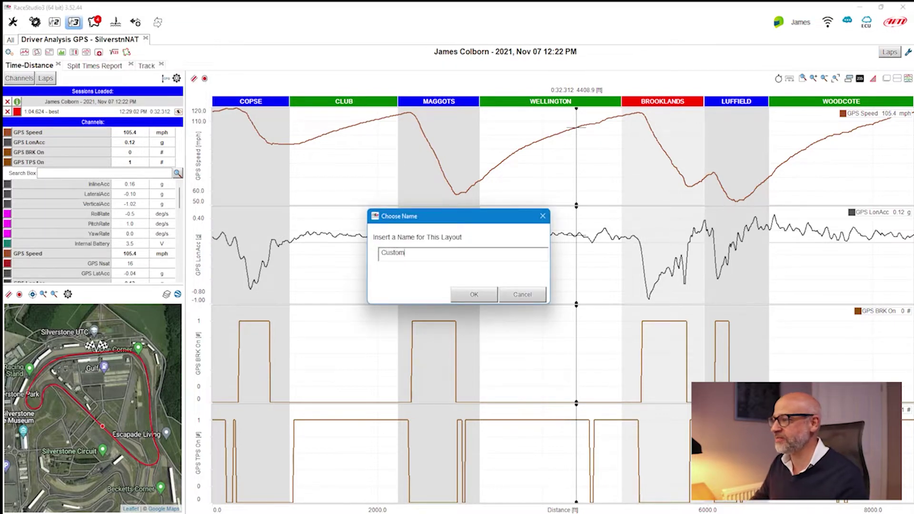
key("BackSpace")
key("BackSpace")
key("BackSpace")
key("BackSpace")
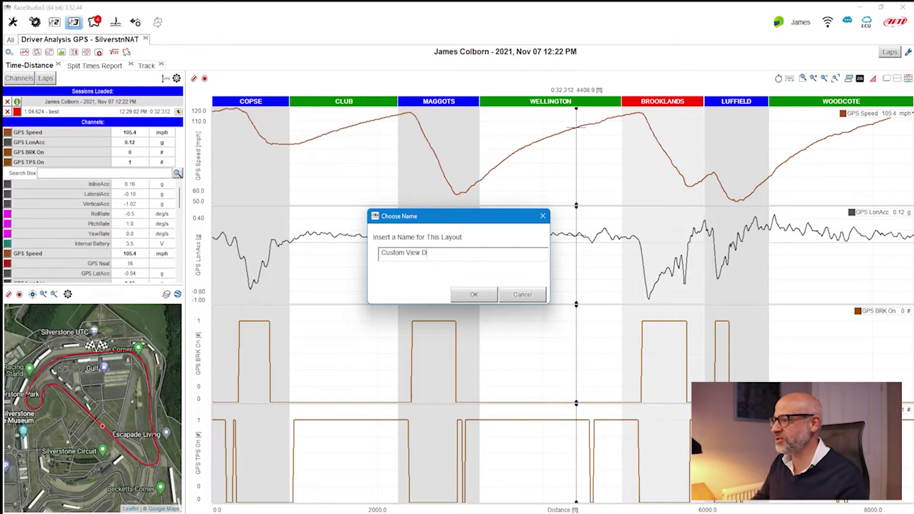
type("GPS Demo")
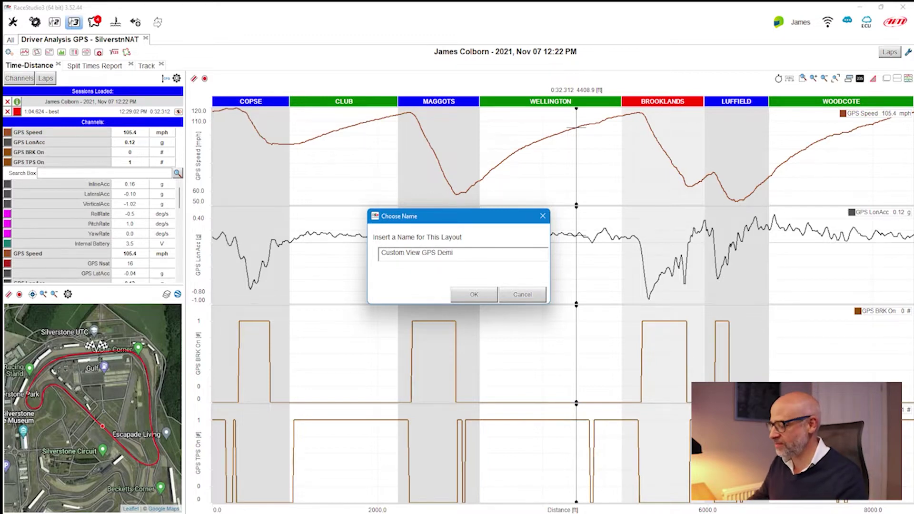
left_click(473, 294)
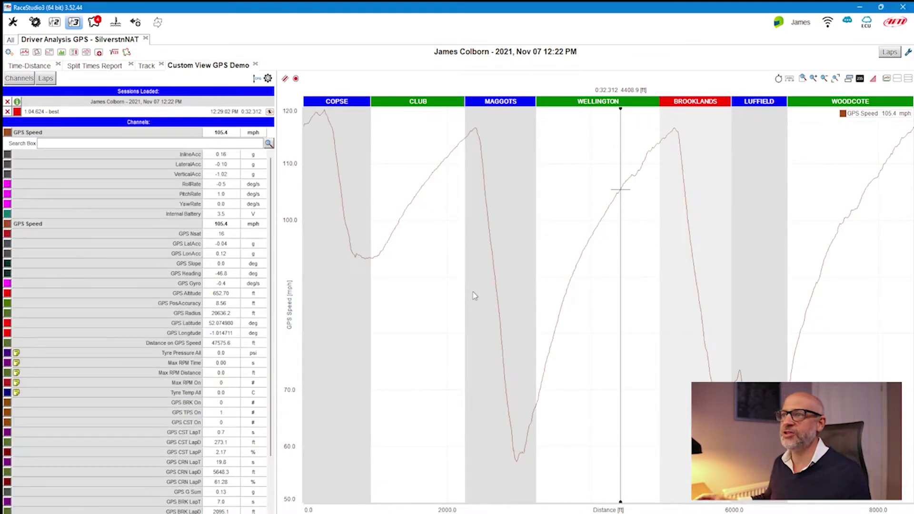
left_click(9, 52)
left_click(42, 82)
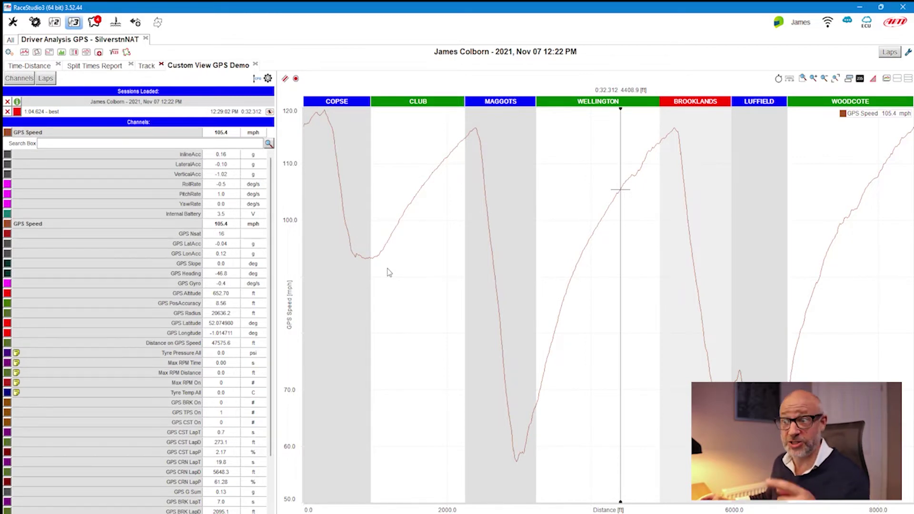
mouse_move(126, 344)
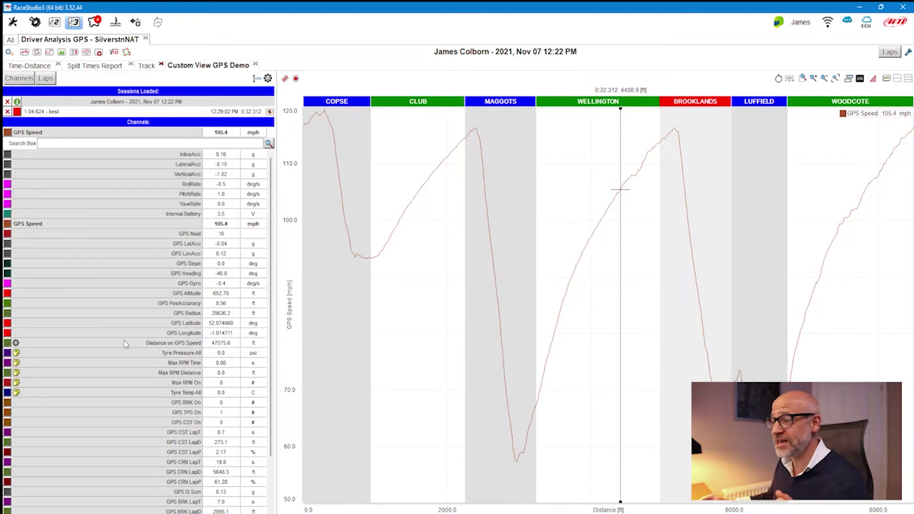
mouse_move(125, 318)
scroll(125, 316, "down", 2)
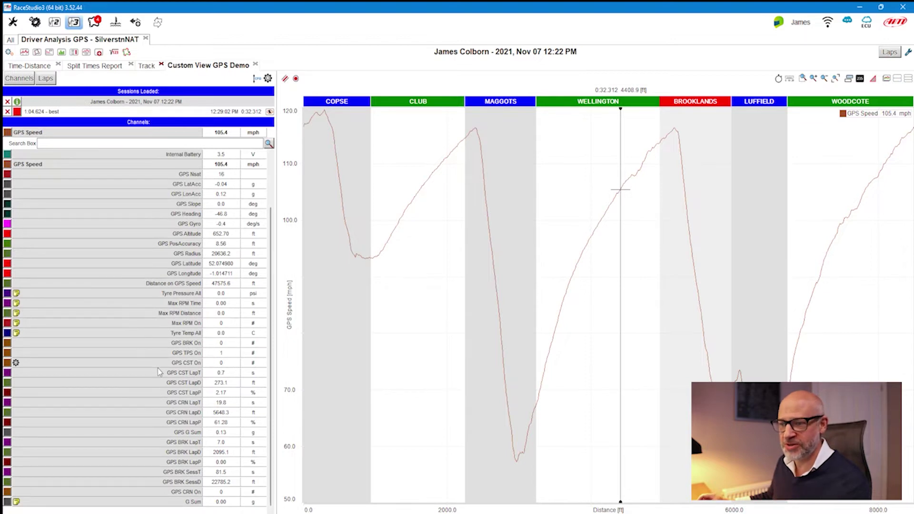
mouse_move(151, 408)
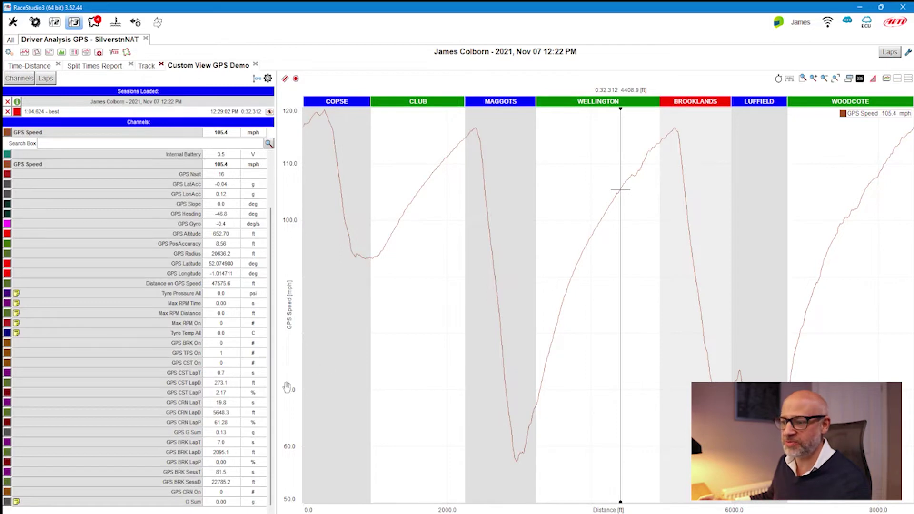
mouse_move(195, 493)
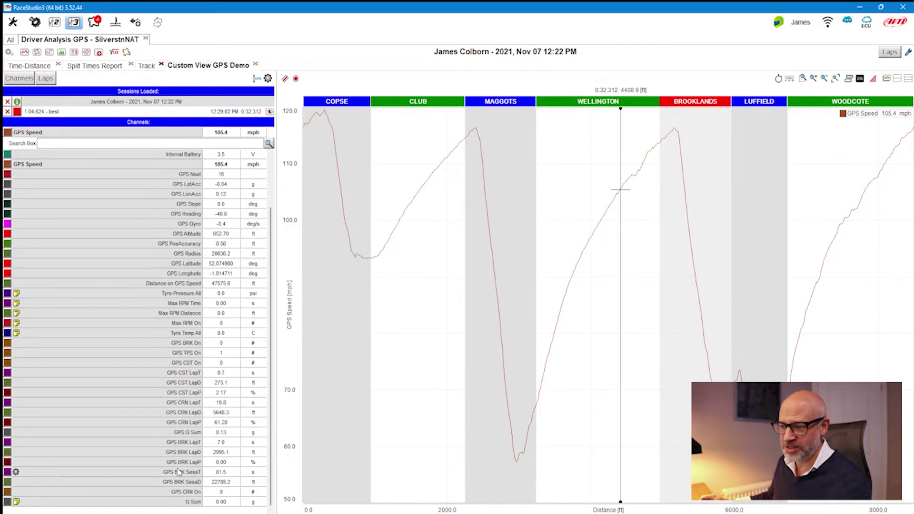
scroll(181, 471, "up", 1)
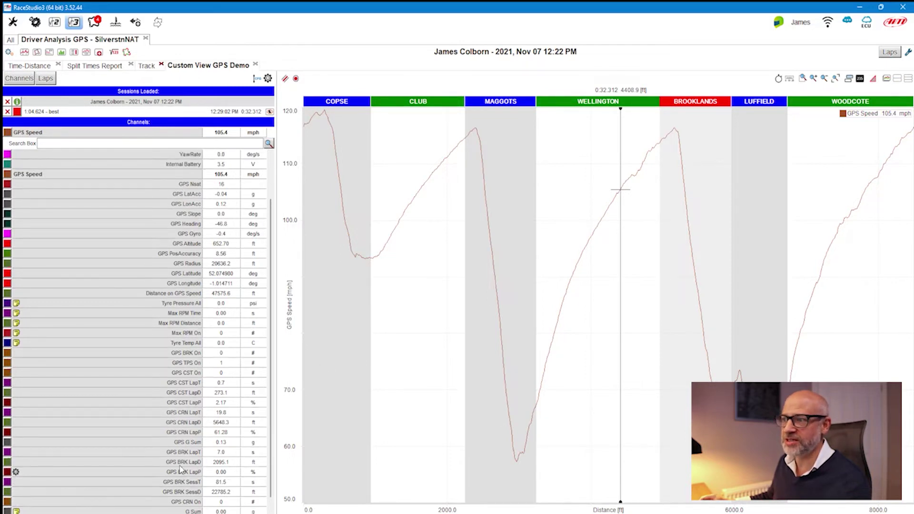
- Add the GPS LonAcc, GPS BRK On and GPS TPS On channels to the GPS Speed graph
left_click(190, 204)
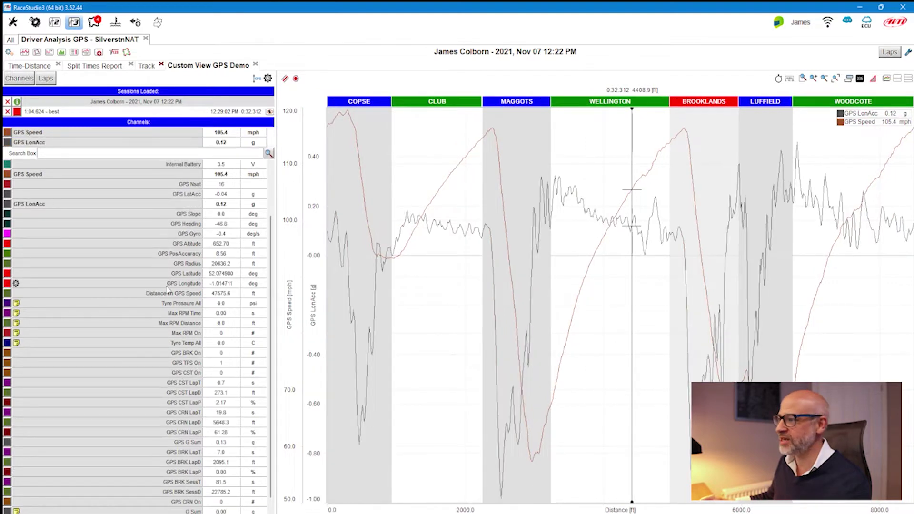
scroll(169, 289, "down", 1)
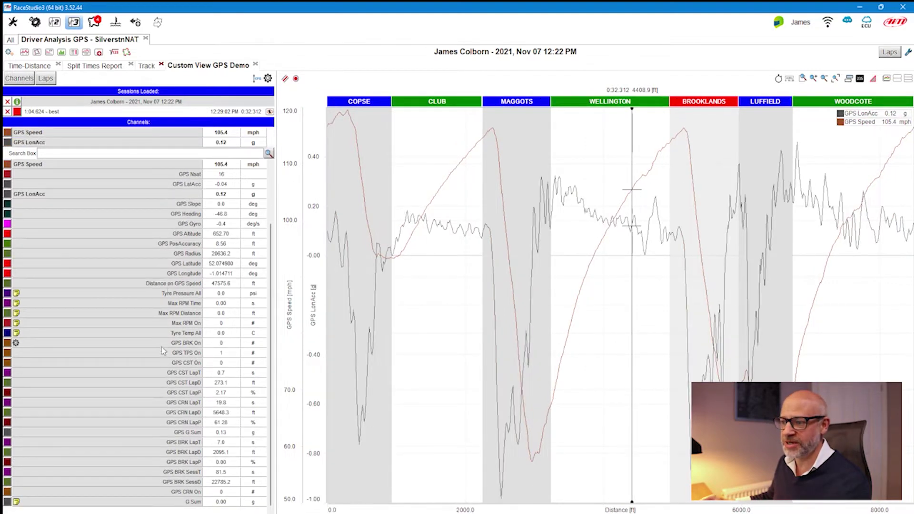
left_click(190, 344)
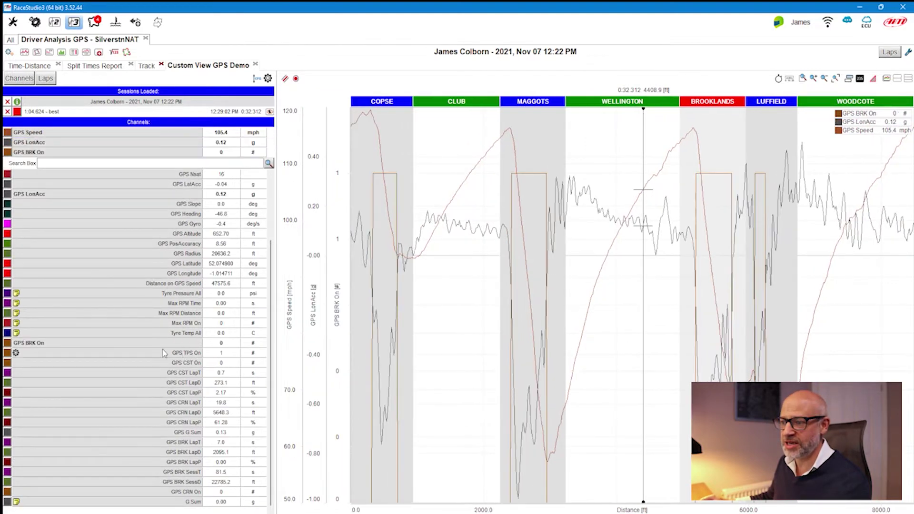
left_click(191, 354)
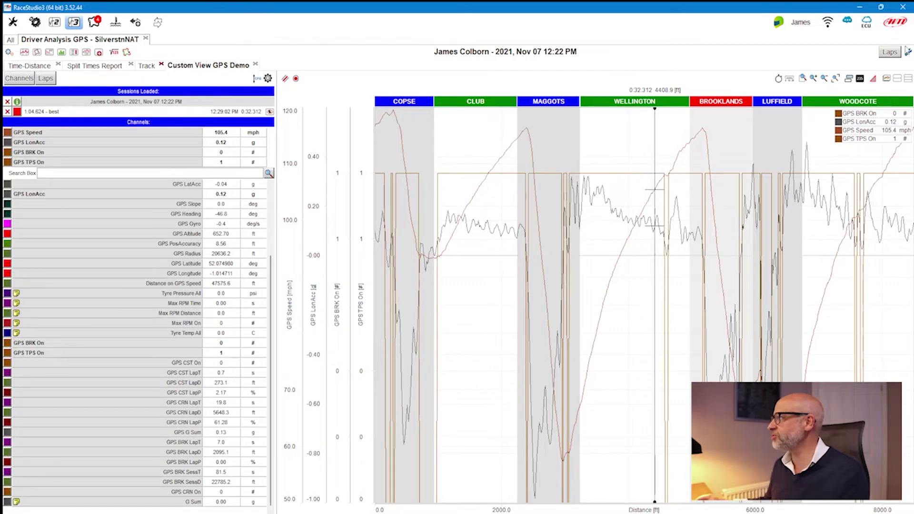
- Tile the channel graphs, set trace line width to 2, and show the Laps list
left_click(909, 79)
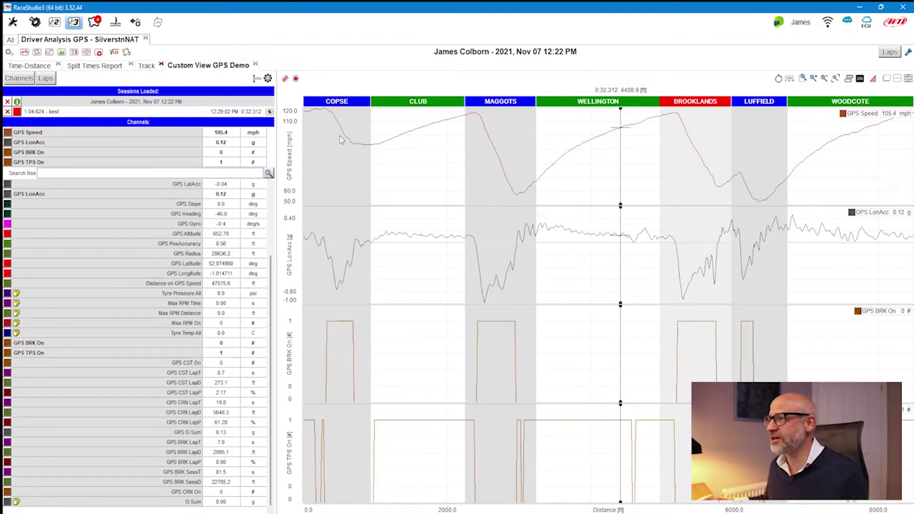
left_click(285, 80)
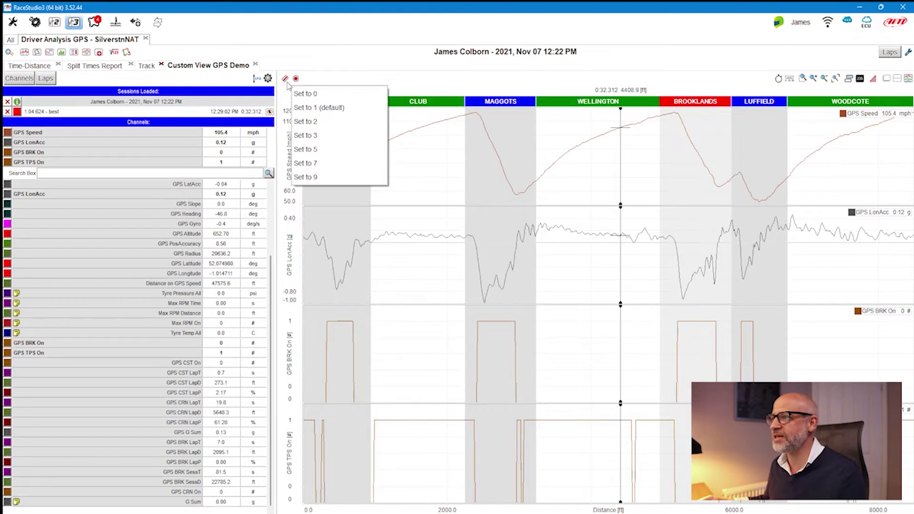
left_click(301, 122)
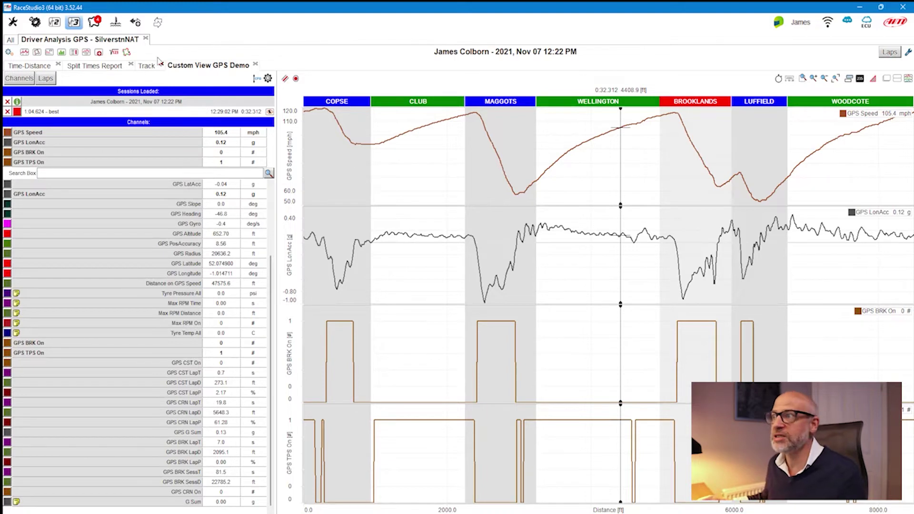
left_click(46, 79)
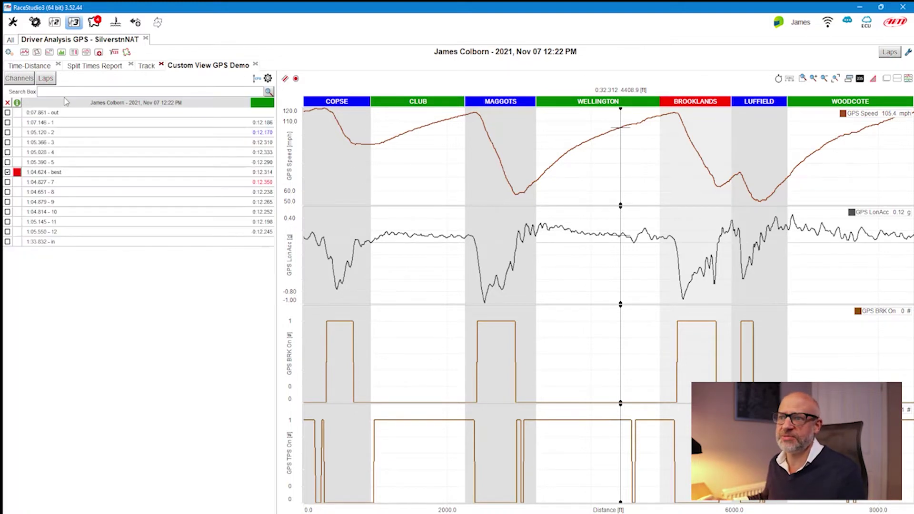
- Tick lap 9 to overlay it in blue against the best lap in the custom layout
left_click(8, 202)
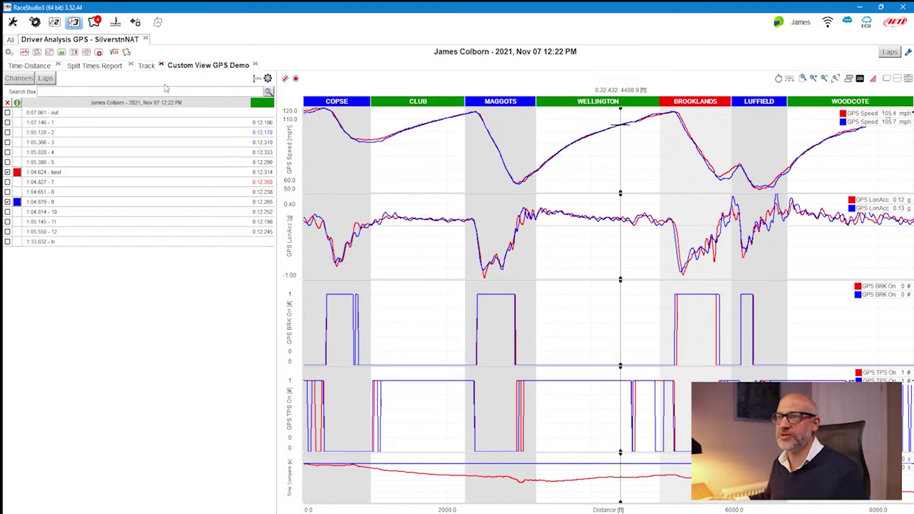
left_click(43, 69)
left_click(203, 69)
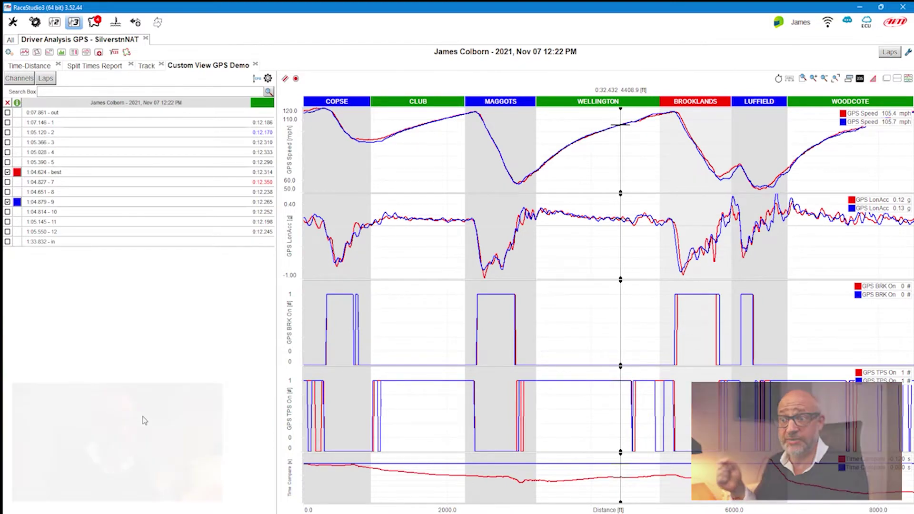
- Add a bottom panel, split it into left and right halves, then add another bottom panel
right_click(577, 311)
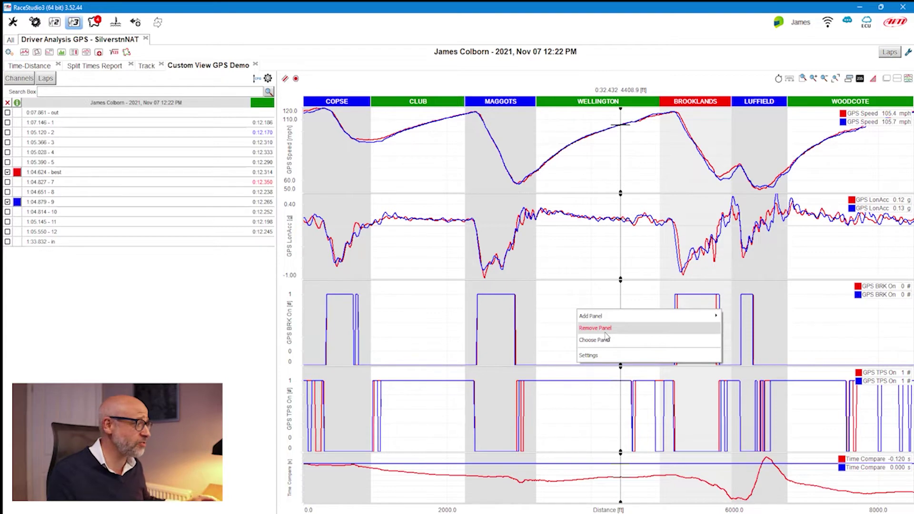
mouse_move(600, 315)
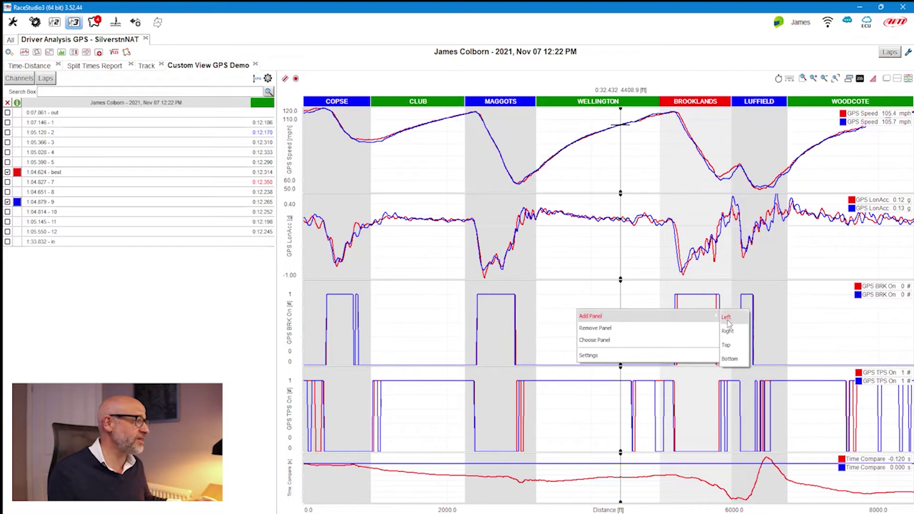
left_click(730, 359)
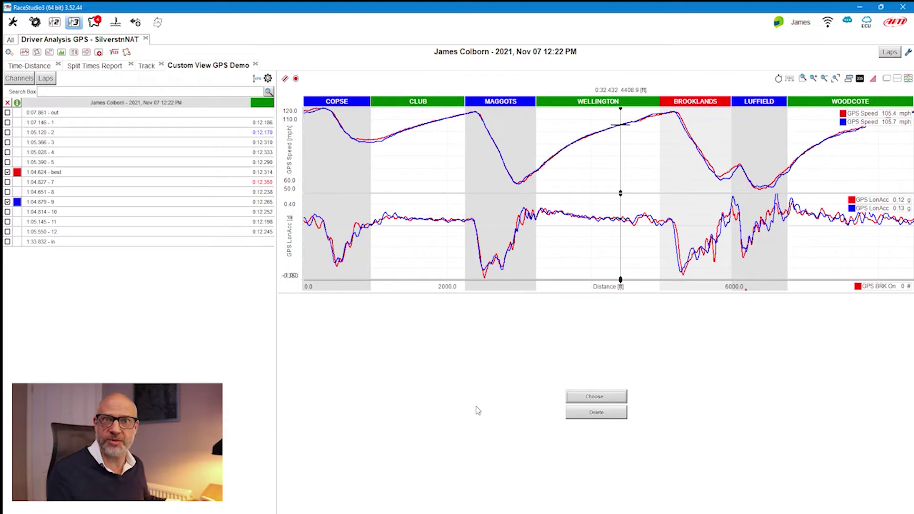
right_click(668, 370)
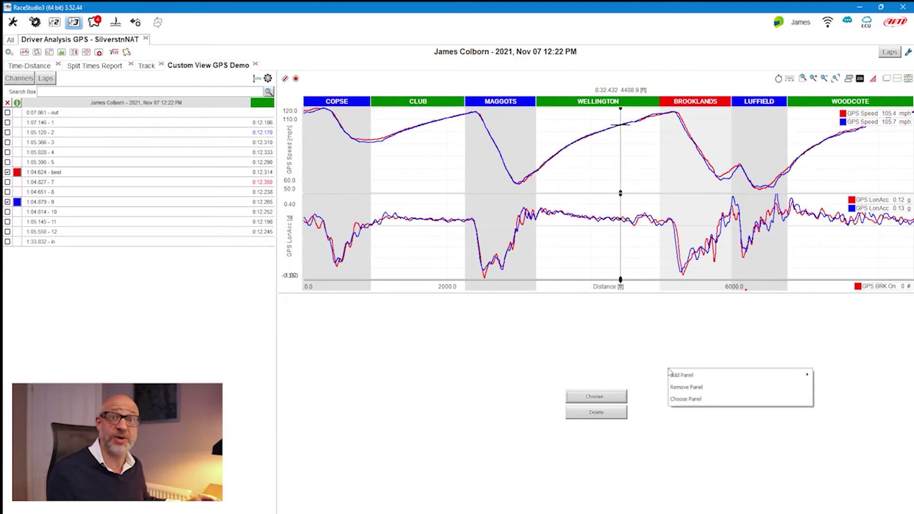
mouse_move(672, 375)
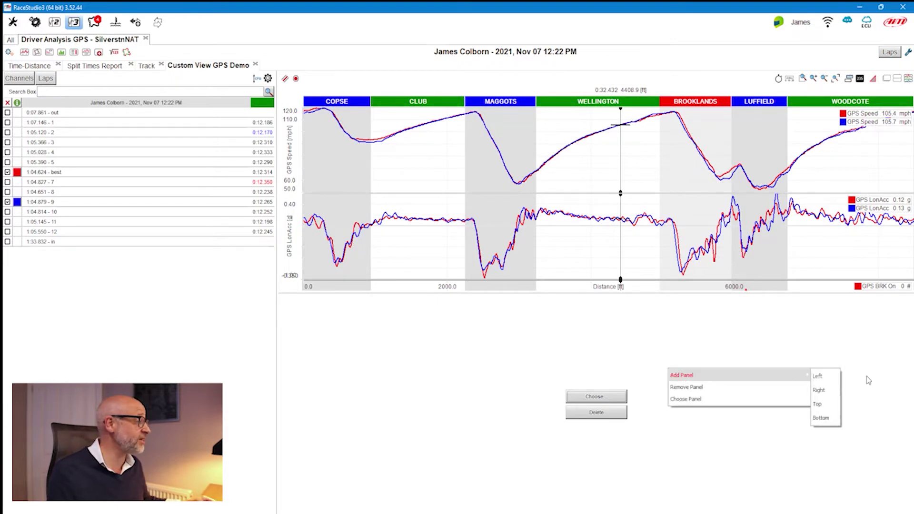
left_click(836, 390)
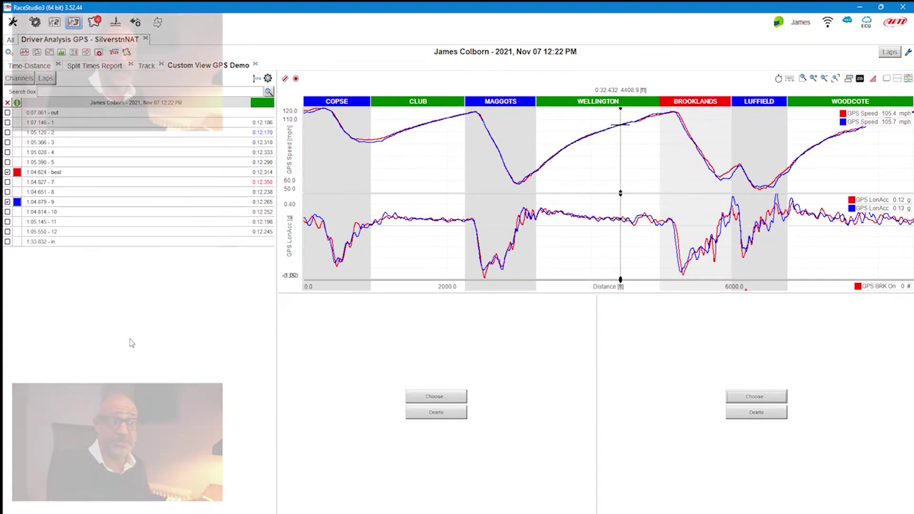
right_click(130, 336)
mouse_move(187, 344)
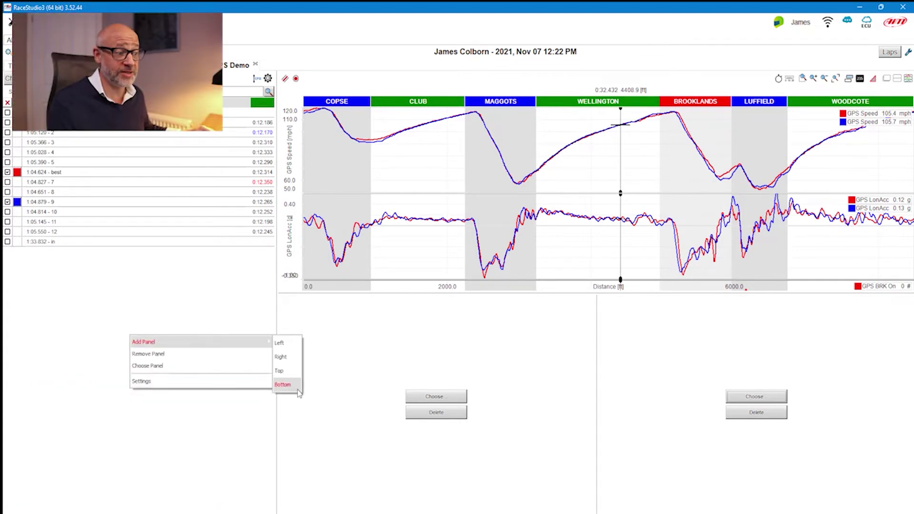
left_click(285, 385)
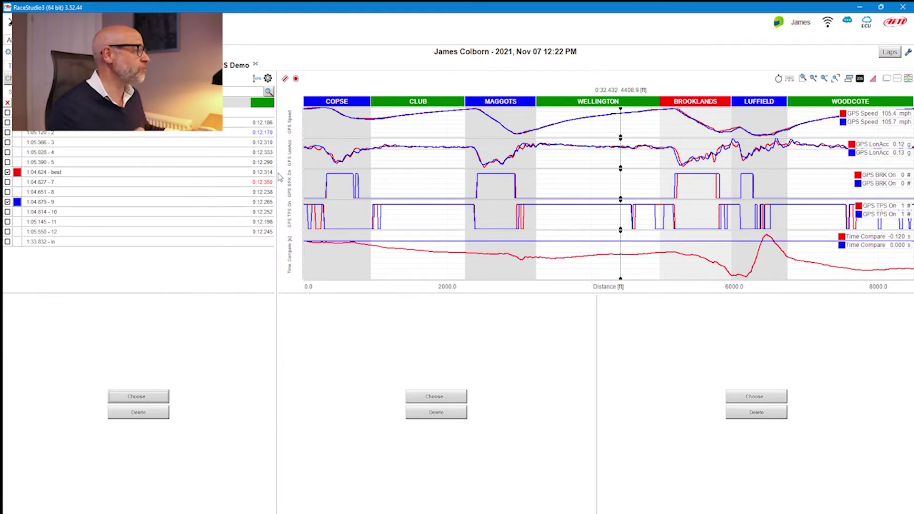
- Fill the right lower panel with a Channels Report lap table
left_click(756, 396)
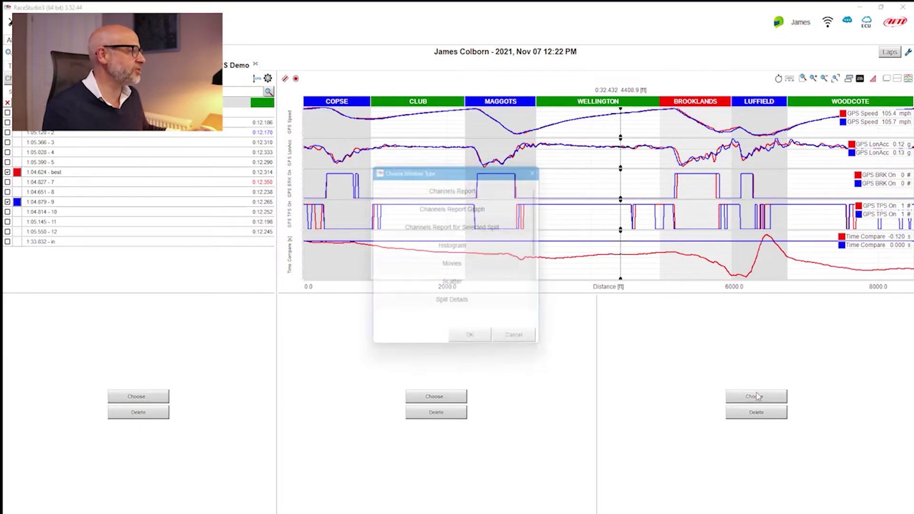
left_click(460, 187)
left_click(474, 344)
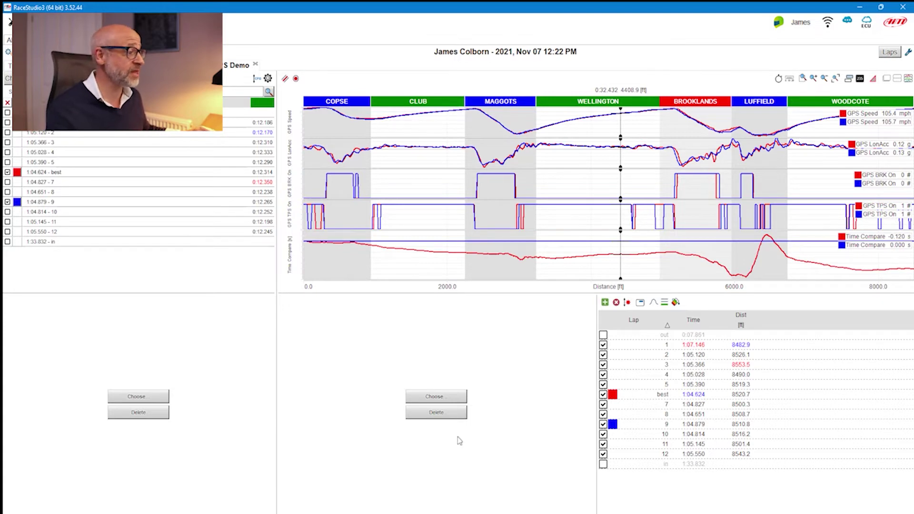
- Fill the middle lower panel with Scatter plots
left_click(436, 396)
left_click(456, 294)
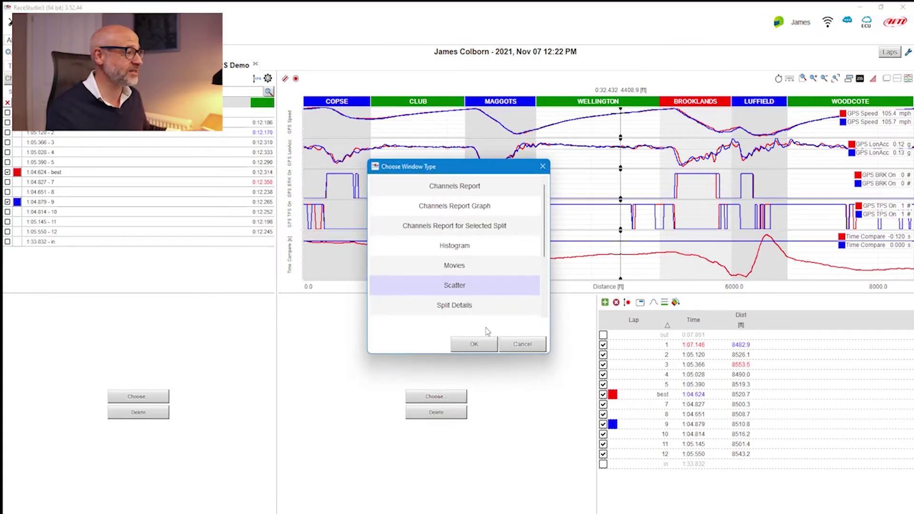
left_click(480, 343)
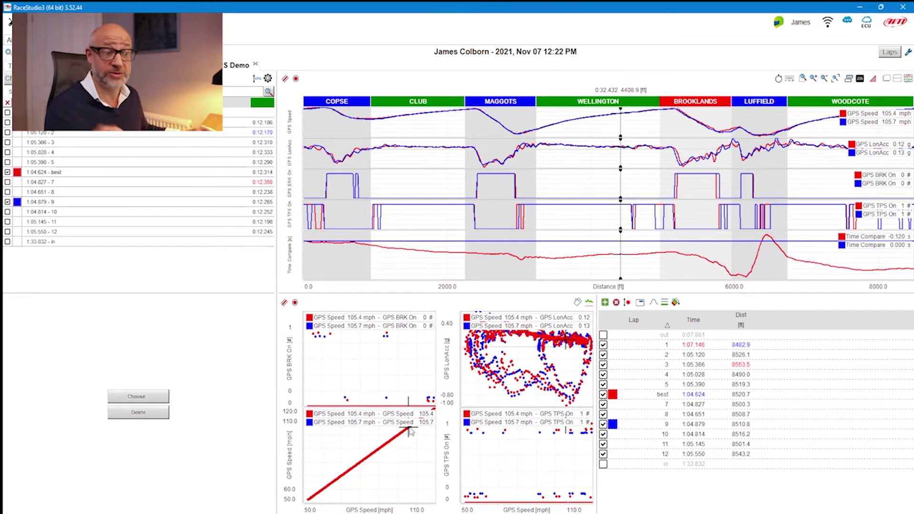
- Set the lower-left panel to show a Track Map
left_click(157, 397)
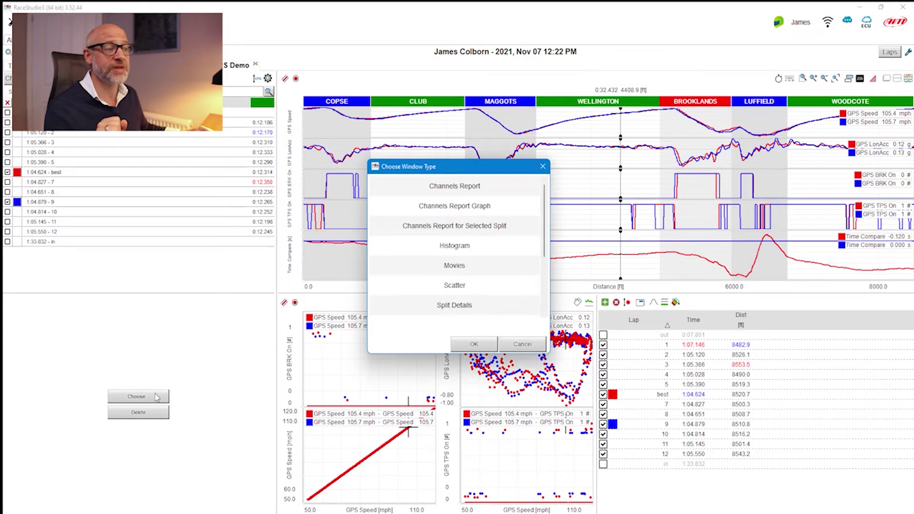
scroll(473, 267, "down", 2)
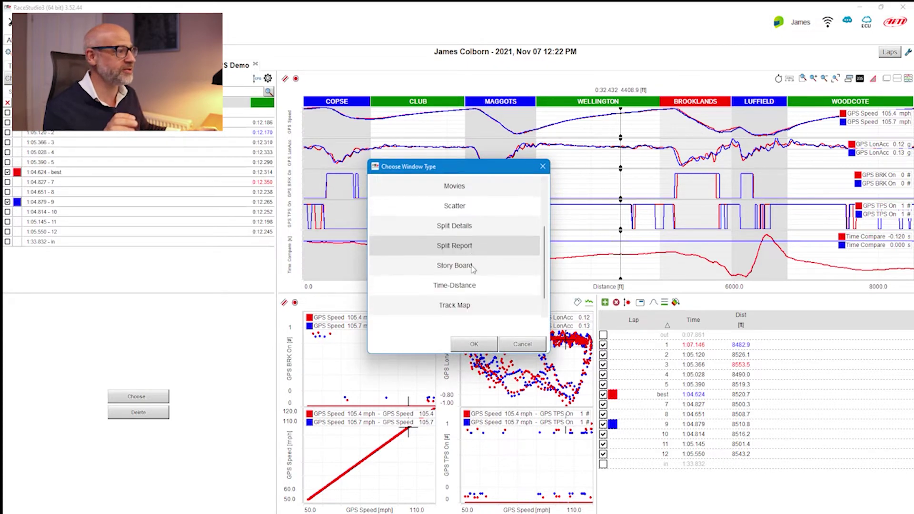
scroll(473, 269, "down", 1)
left_click(466, 291)
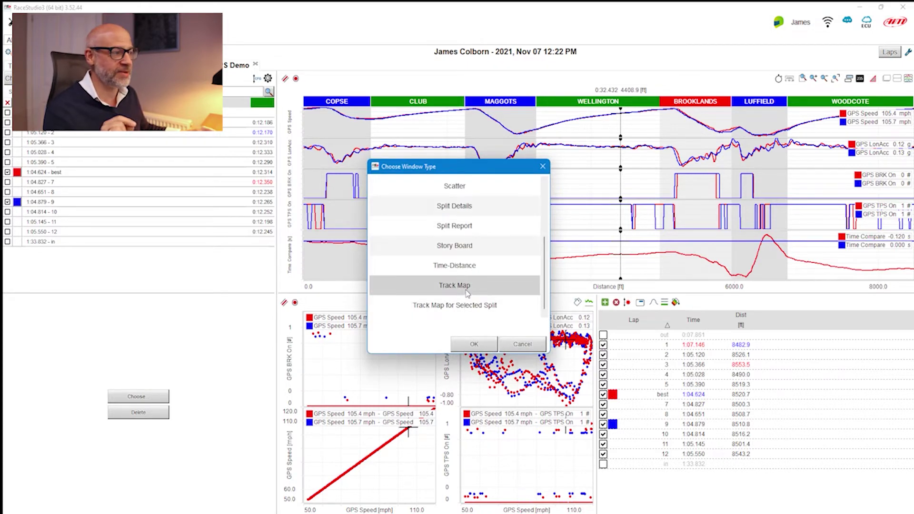
left_click(474, 344)
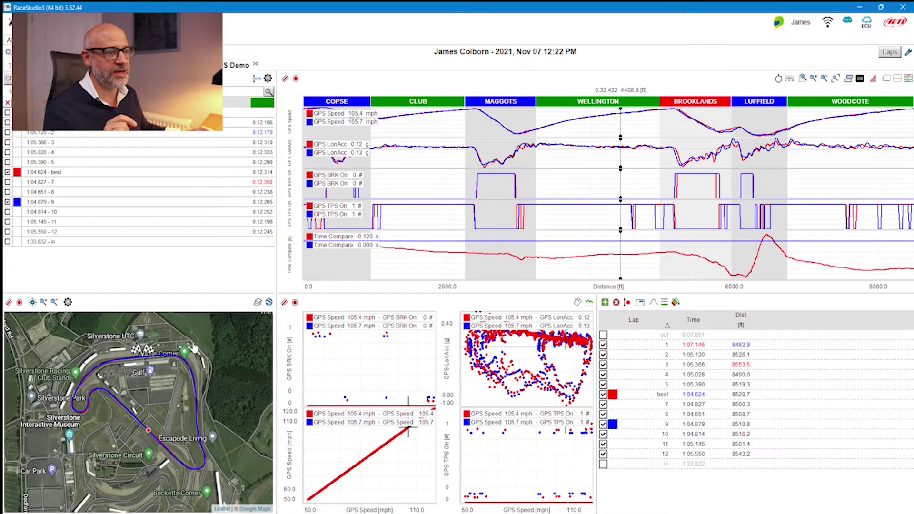
- Change the map to Track Map for Selected Split and clear the lap 4 split highlight
right_click(158, 375)
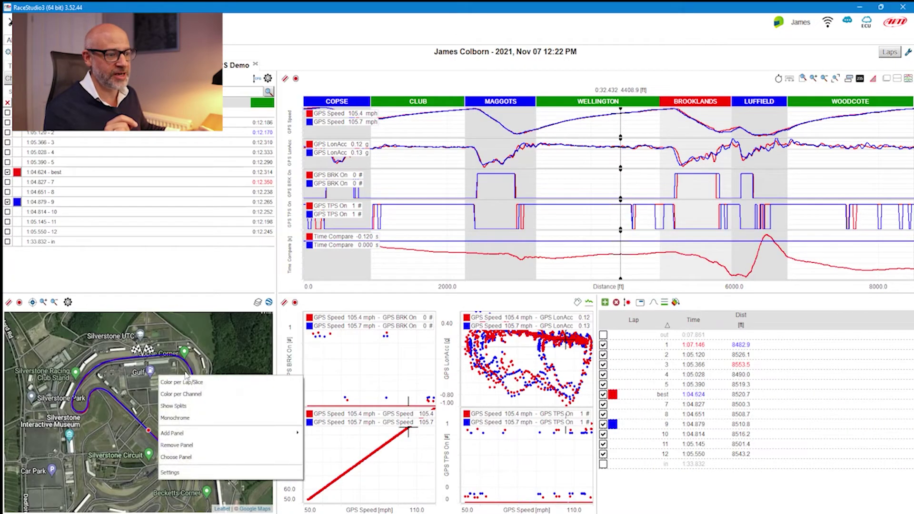
left_click(191, 457)
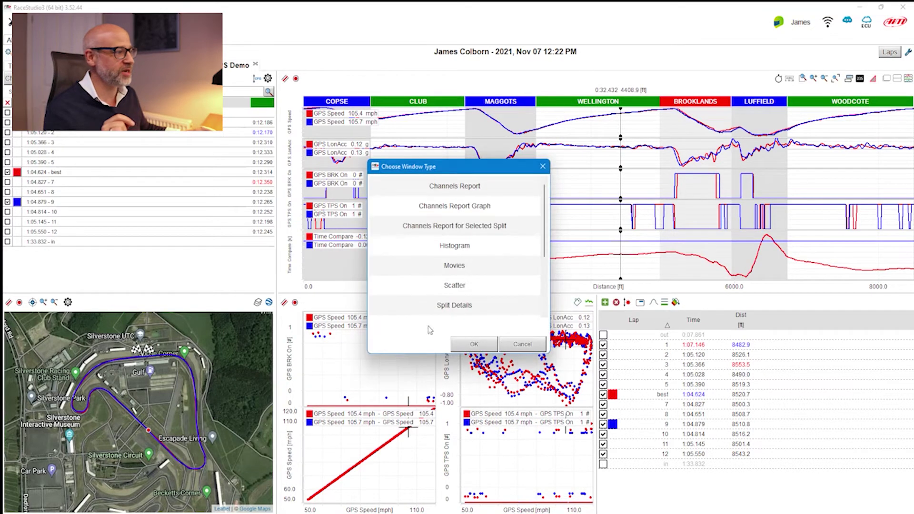
scroll(431, 288, "down", 5)
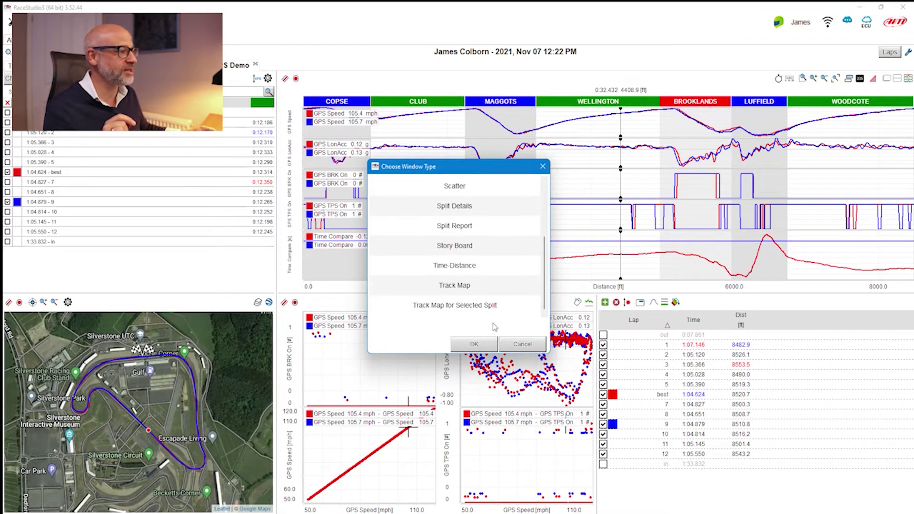
left_click(474, 344)
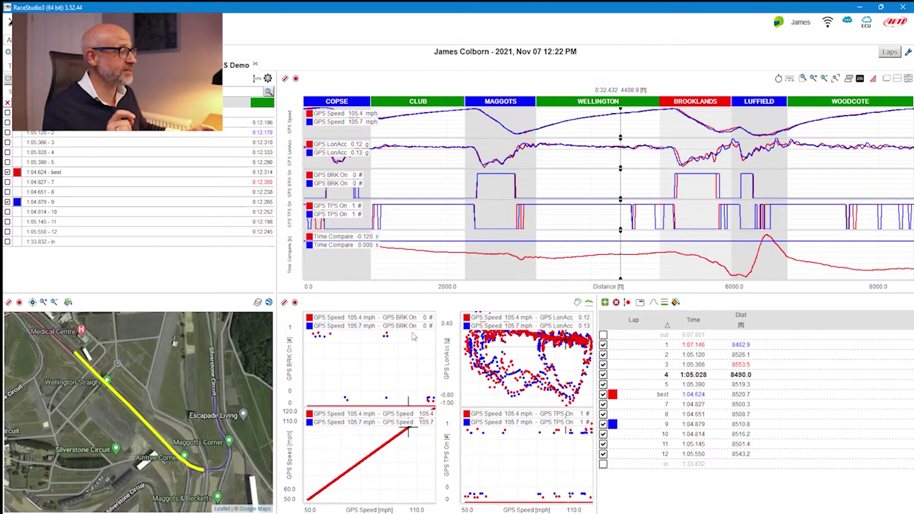
left_click(875, 374)
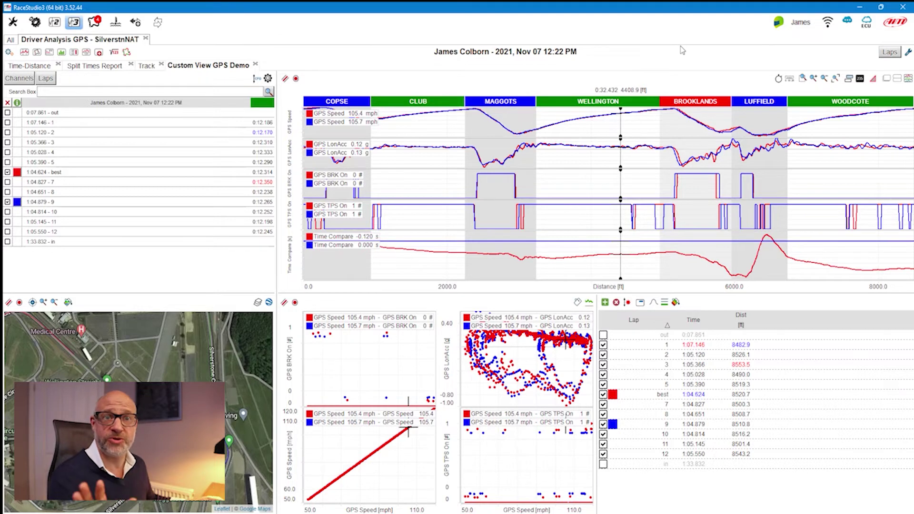
- Choose Save Profile from the Options menu to store the Custom View GPS Demo layout
left_click(9, 53)
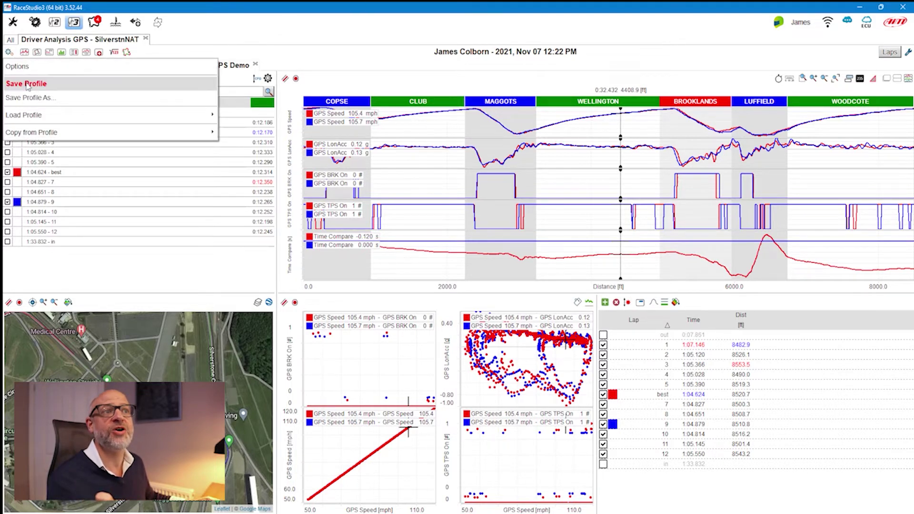
left_click(27, 84)
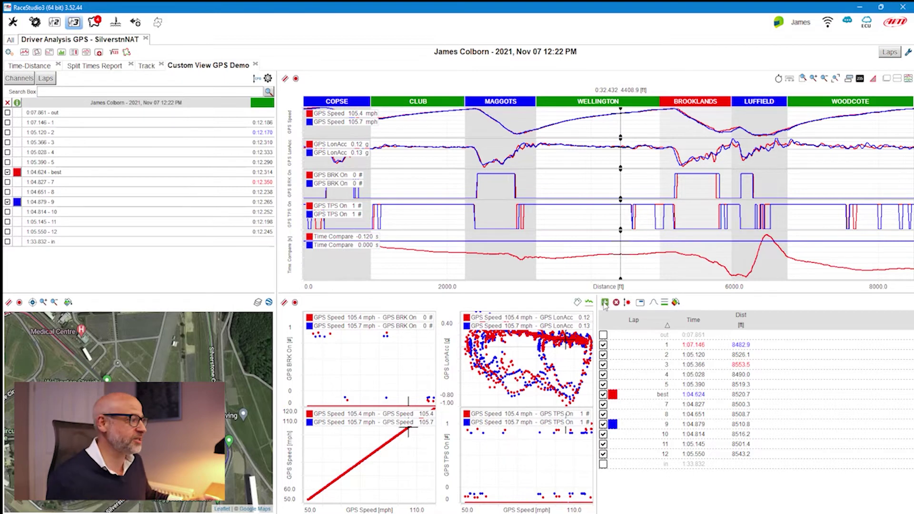
- Cancel adding a lap-report column, then switch the left list to Channels and browse the values
left_click(605, 303)
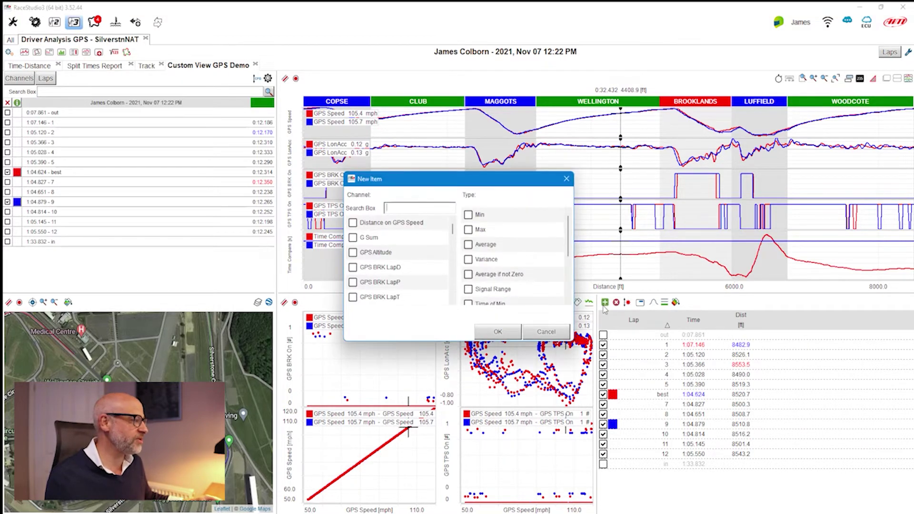
left_click(543, 333)
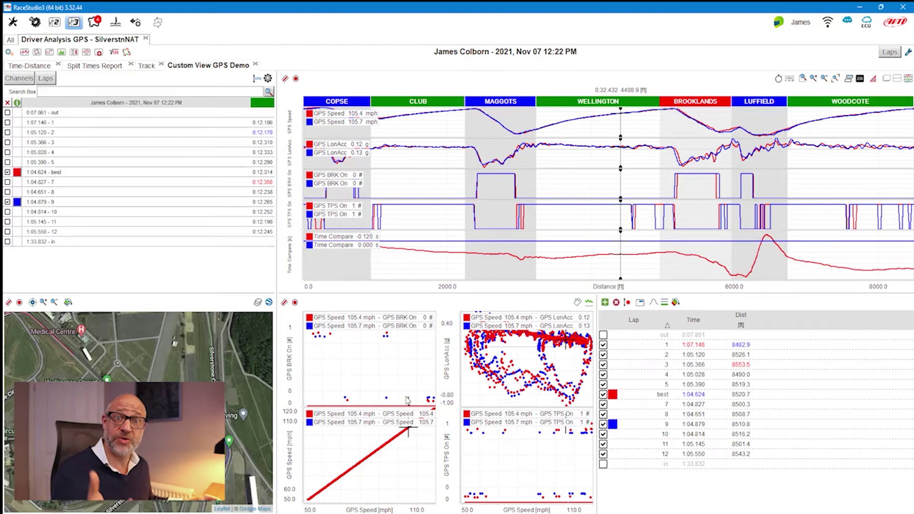
left_click(19, 78)
scroll(101, 195, "down", 3)
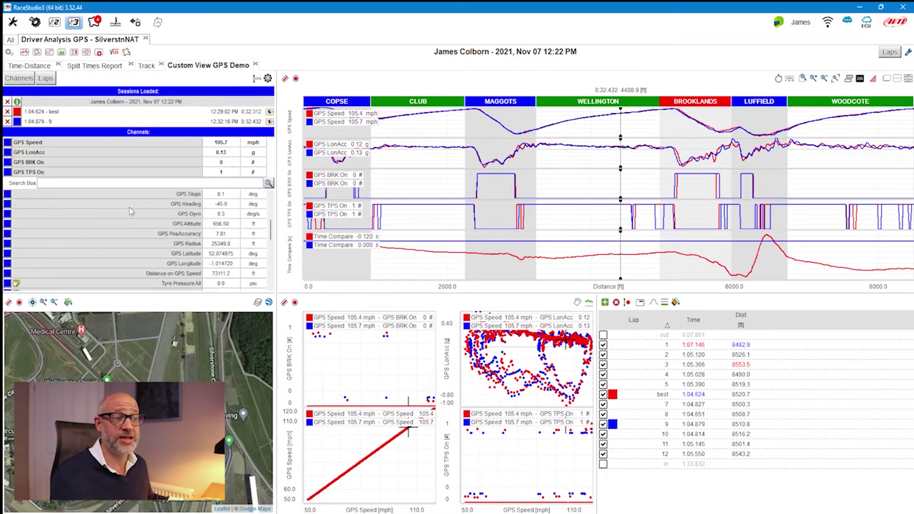
scroll(132, 211, "down", 5)
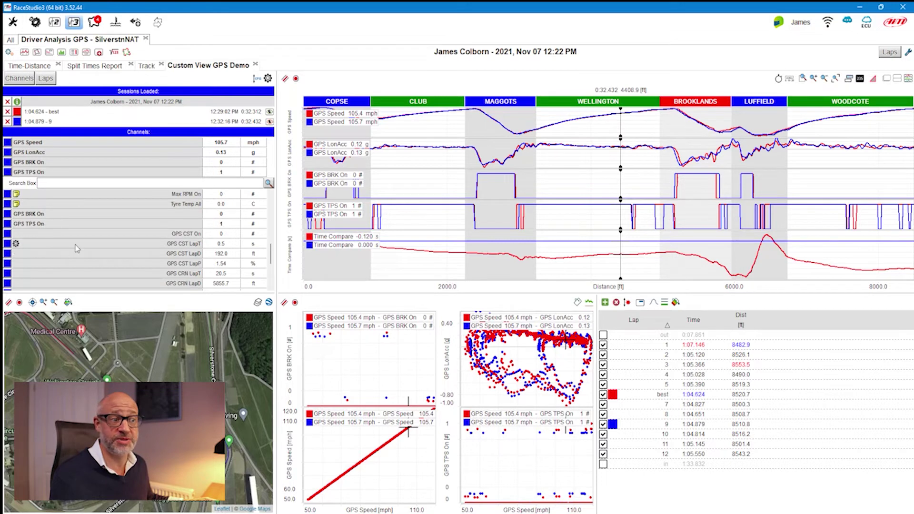
scroll(81, 245, "down", 2)
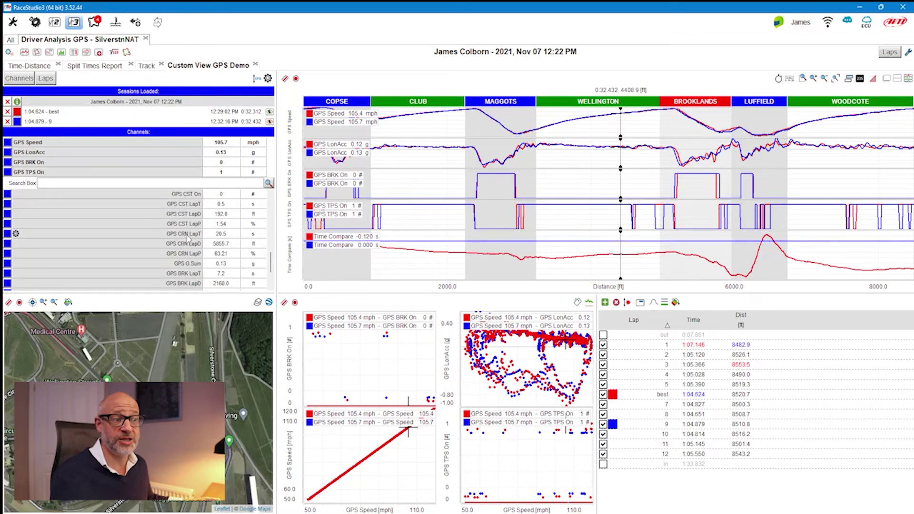
scroll(189, 251, "down", 2)
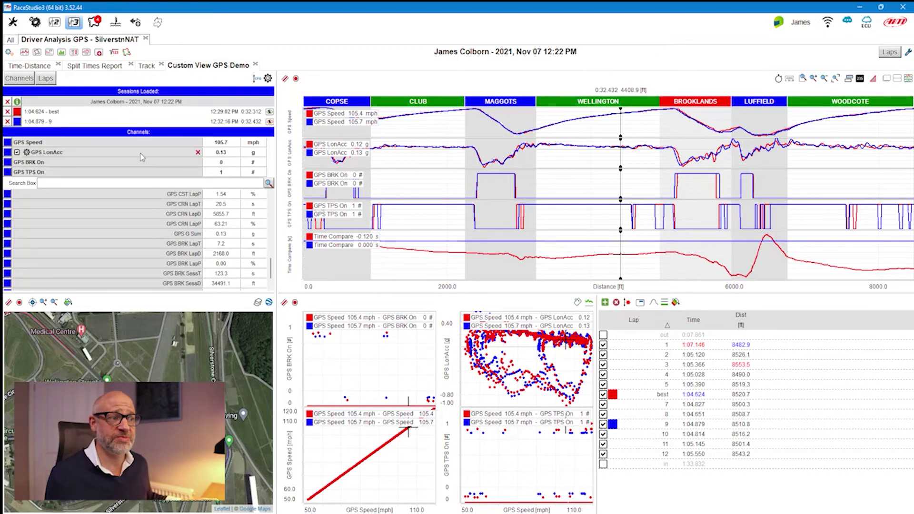
scroll(150, 221, "up", 2)
scroll(149, 222, "up", 3)
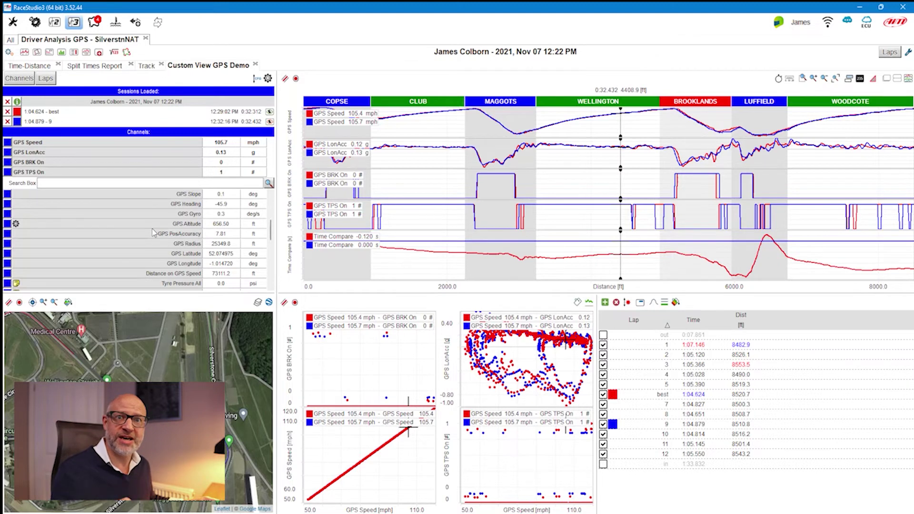
scroll(143, 231, "down", 5)
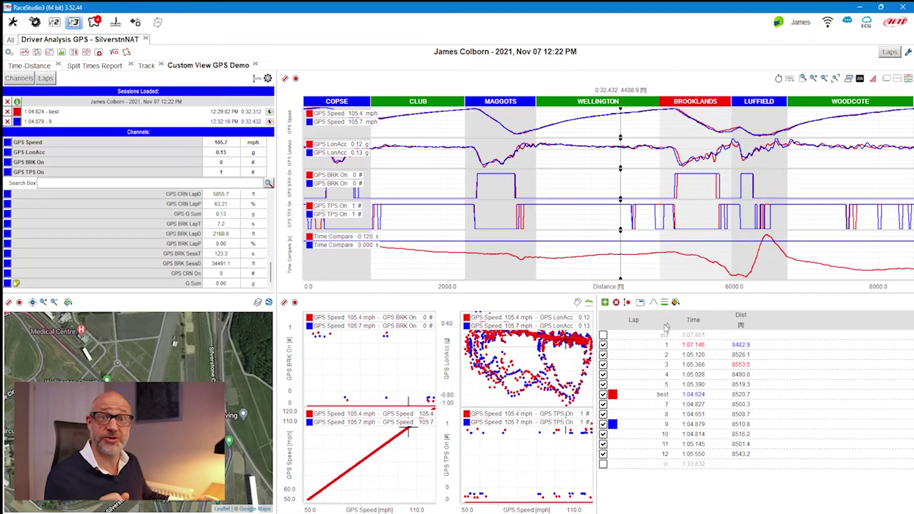
- Add a Max GPS BRK LapT column to the lap report, showing 13.7 s on the best lap
left_click(605, 303)
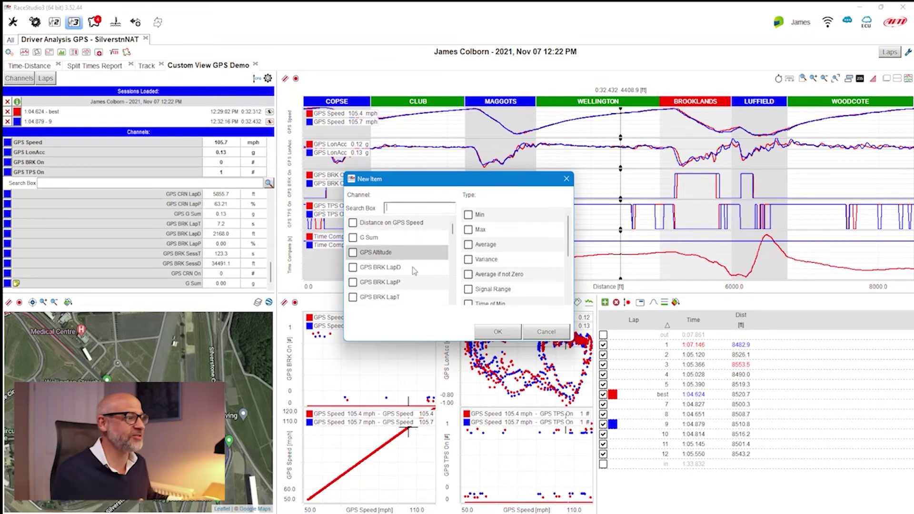
scroll(402, 265, "down", 2)
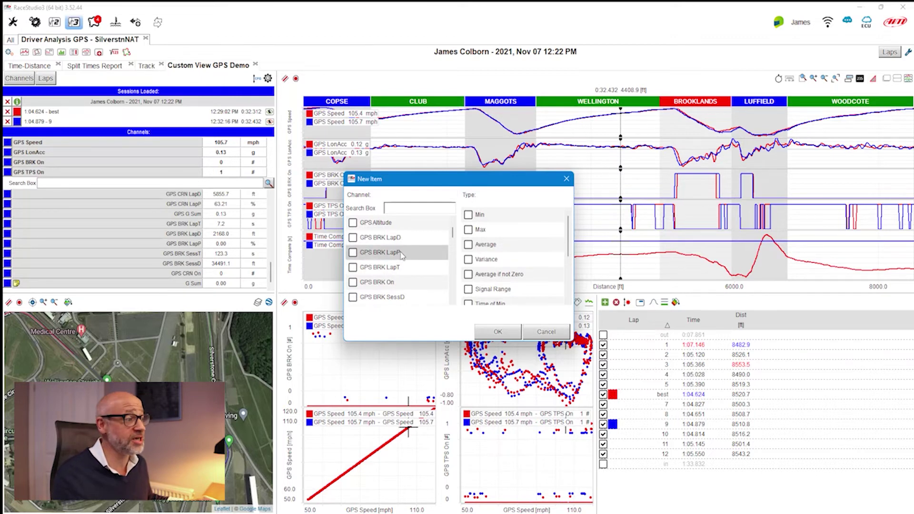
left_click(354, 267)
left_click(473, 232)
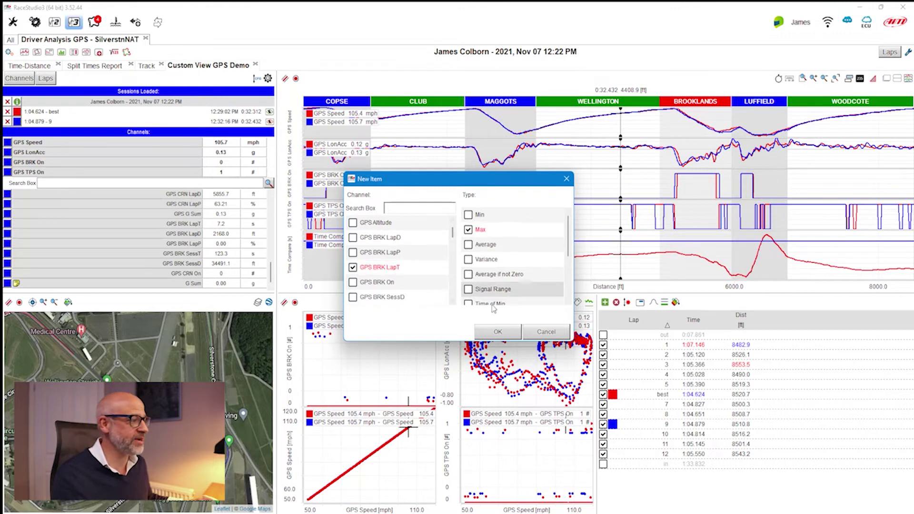
left_click(498, 332)
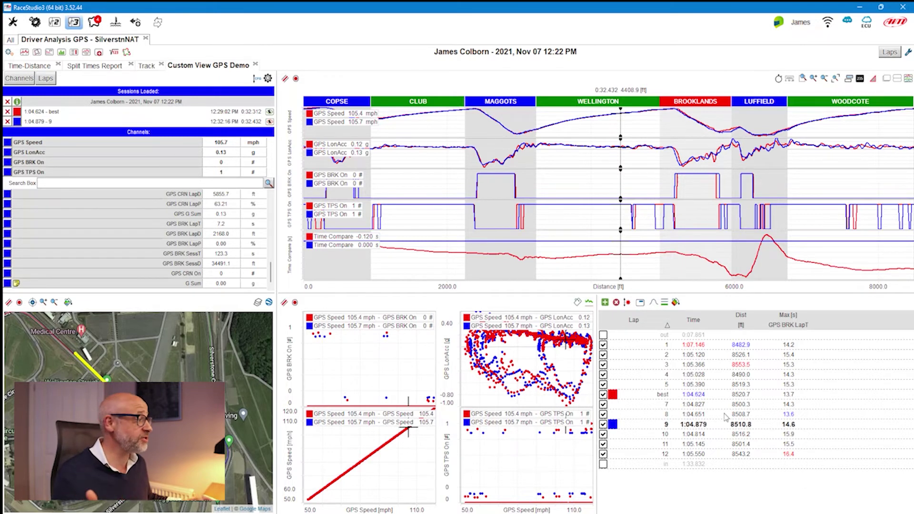
- Add a Max GPS CST LapT column to the lap report, showing 1.2 s on the best lap
left_click(605, 303)
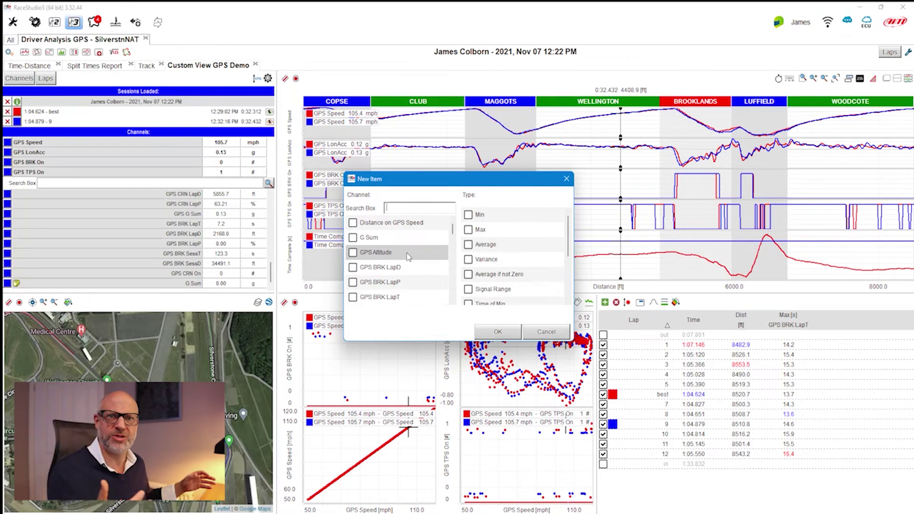
scroll(407, 259, "down", 1)
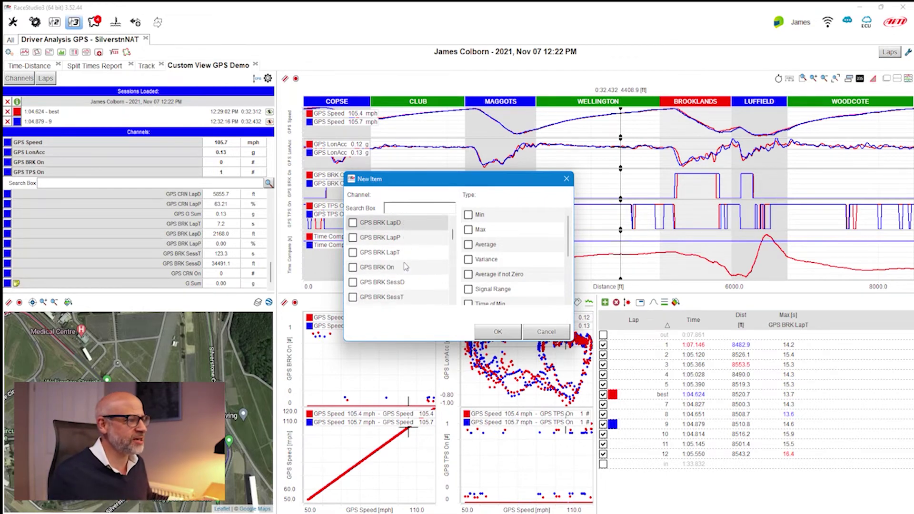
scroll(406, 269, "down", 3)
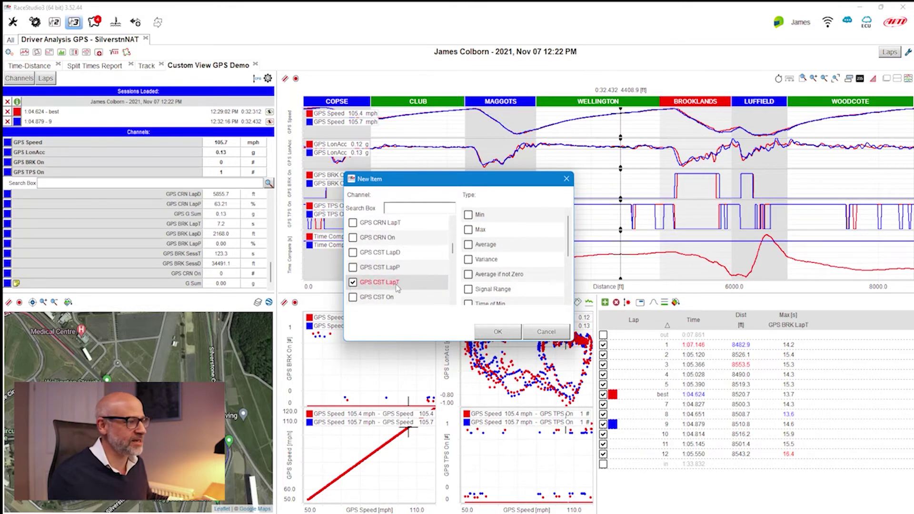
left_click(469, 230)
left_click(498, 331)
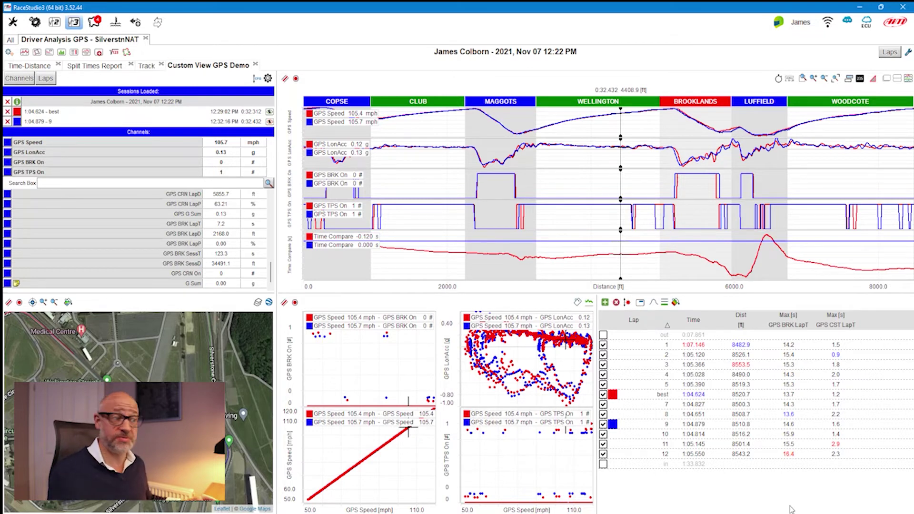
left_click(609, 308)
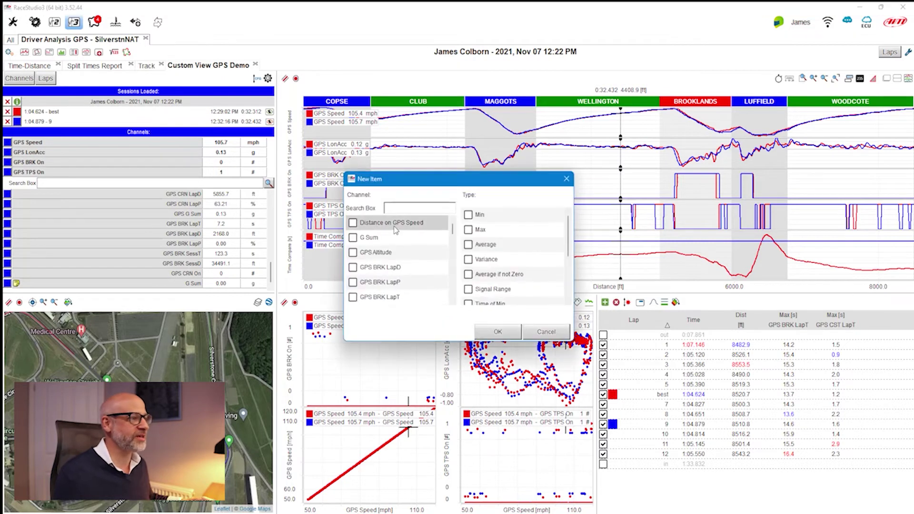
- Search 'speed' and add Min and Max GPS Speed columns to the lap report
type("speed")
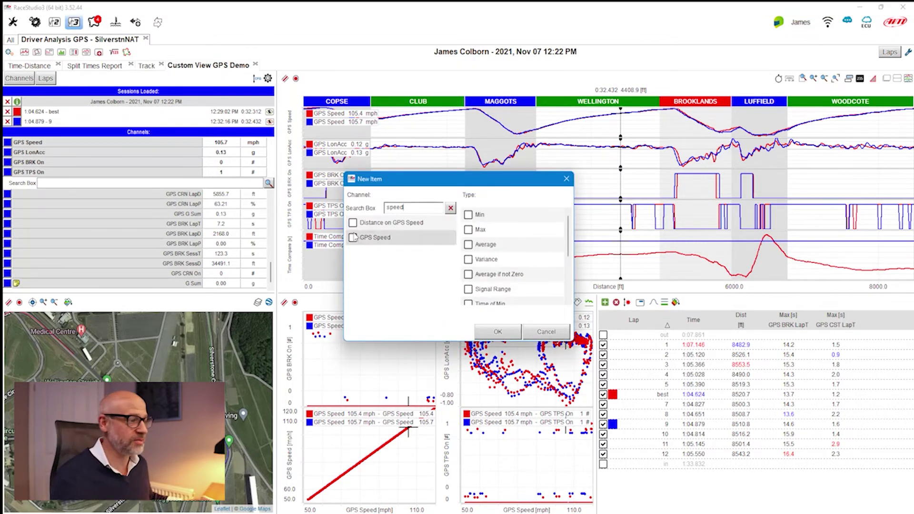
left_click(353, 237)
left_click(468, 215)
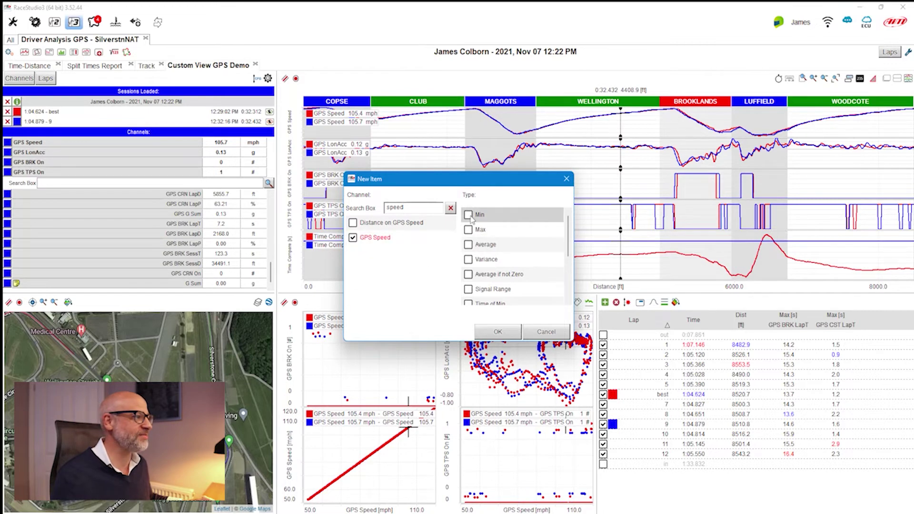
left_click(468, 230)
left_click(498, 331)
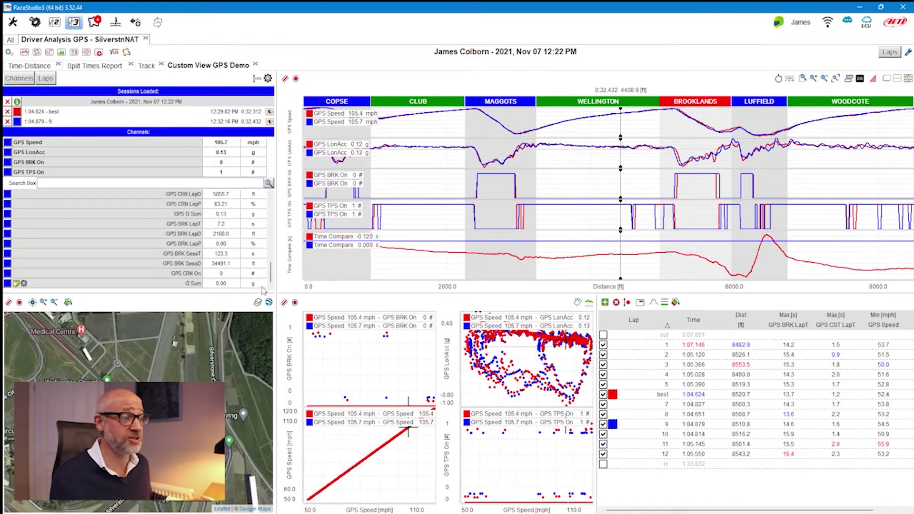
- Narrow the side panels to widen the charts, then zoom the graphs into the BROOKLANDS sector
left_click_drag(275, 286, 209, 283)
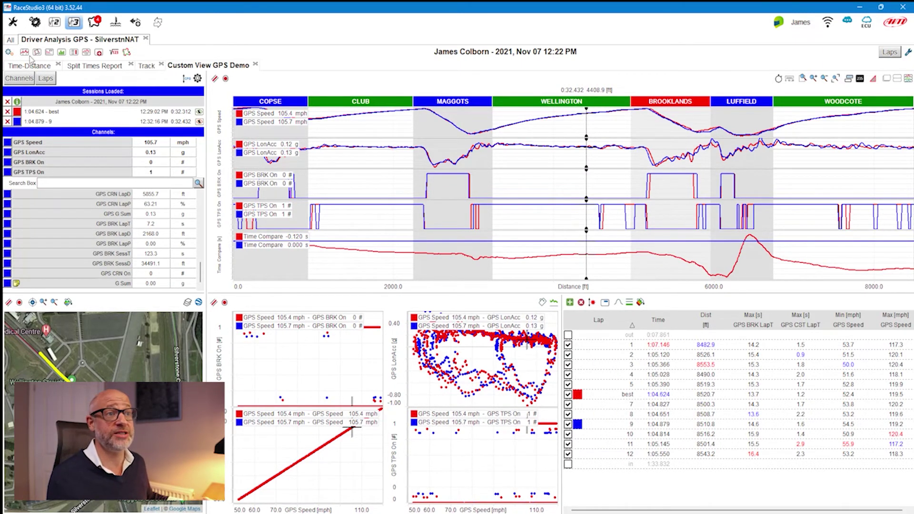
left_click(9, 51)
left_click(19, 79)
mouse_move(90, 167)
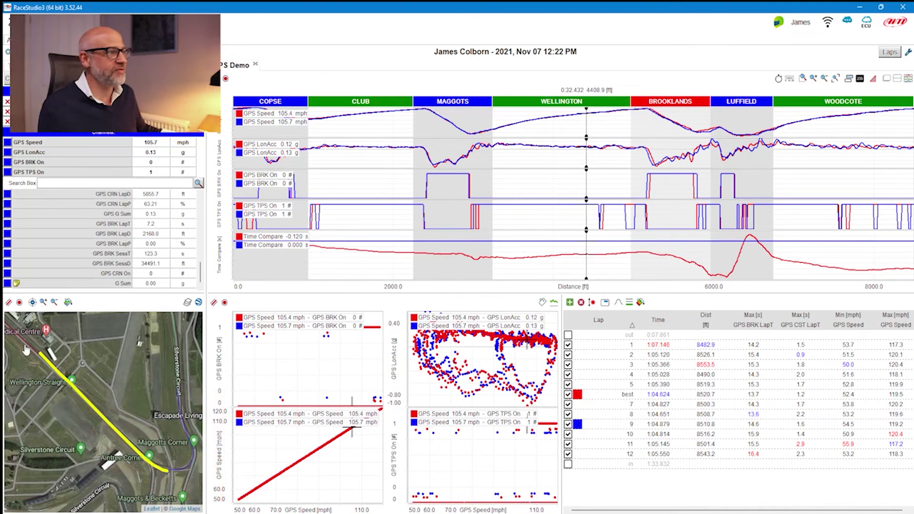
left_click(669, 103)
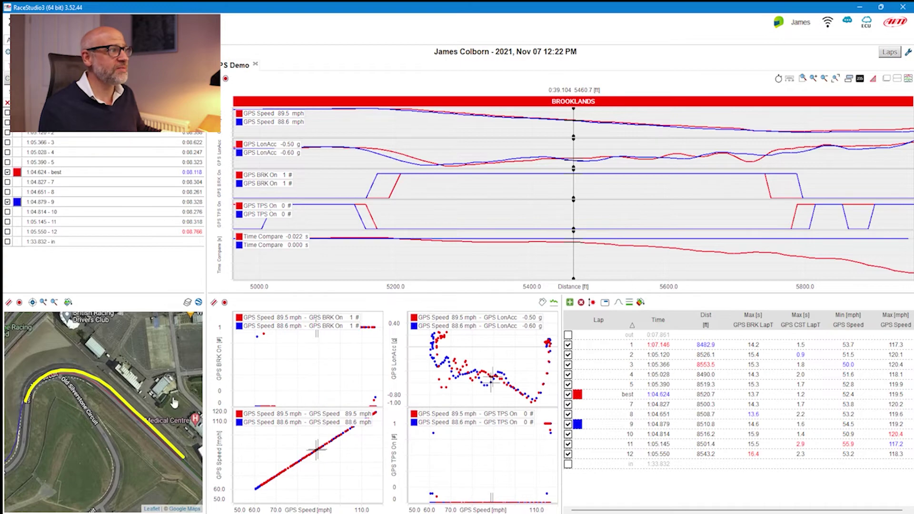
- Zoom back out to the full lap, show the channel list, and open the panel Settings
left_click(725, 101)
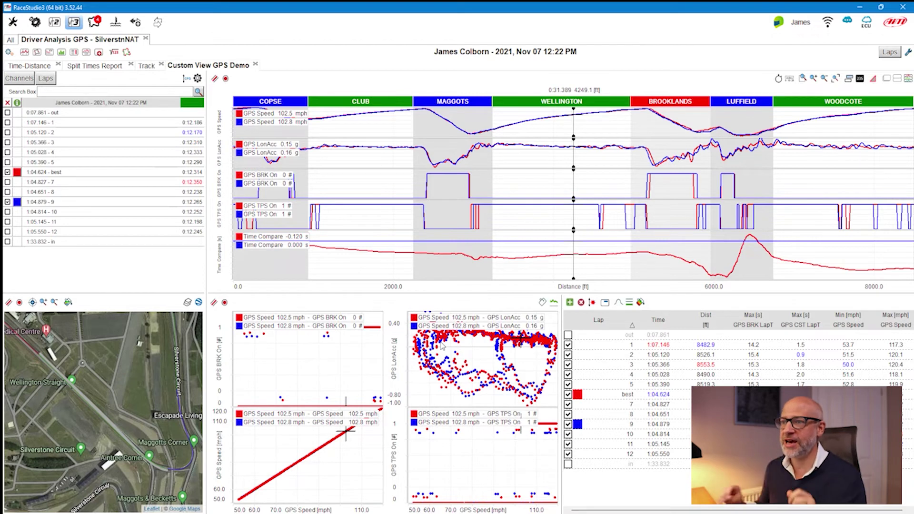
left_click(19, 78)
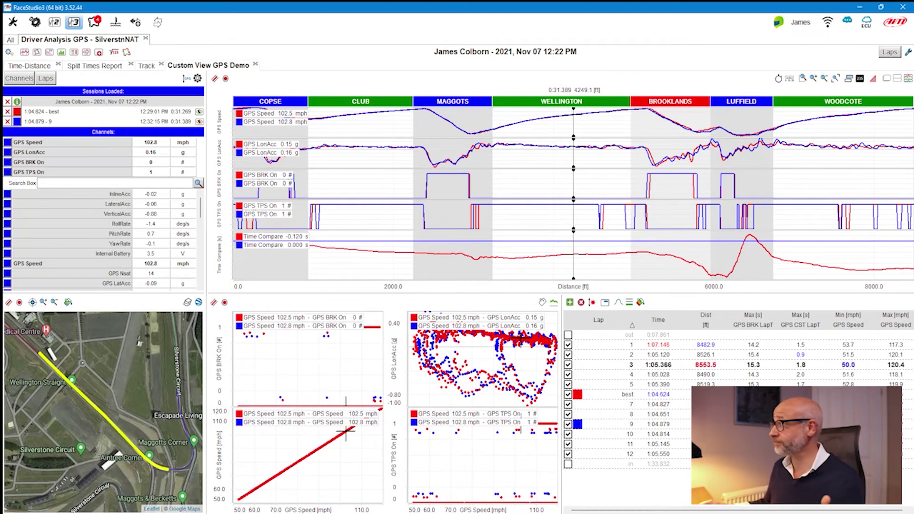
left_click(910, 53)
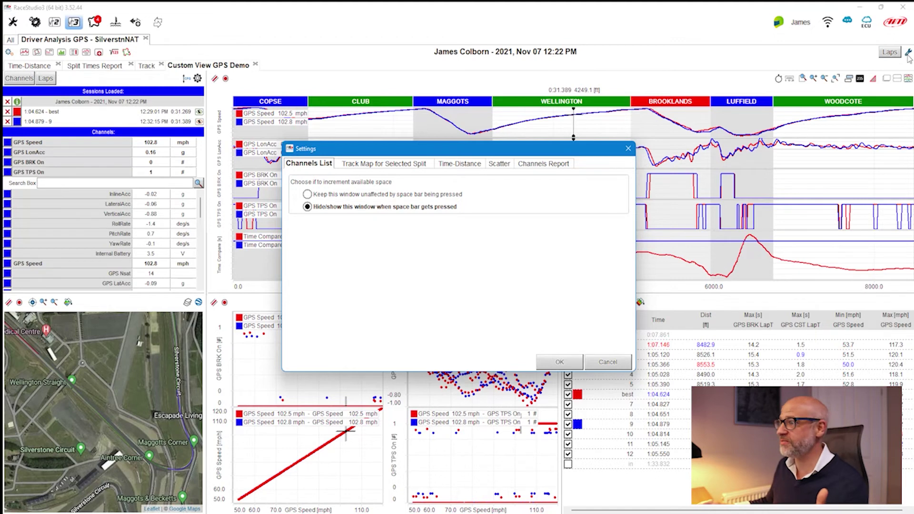
- Enable 'Allow different channels in panel' for the scatter plot in Settings and apply it
left_click(398, 165)
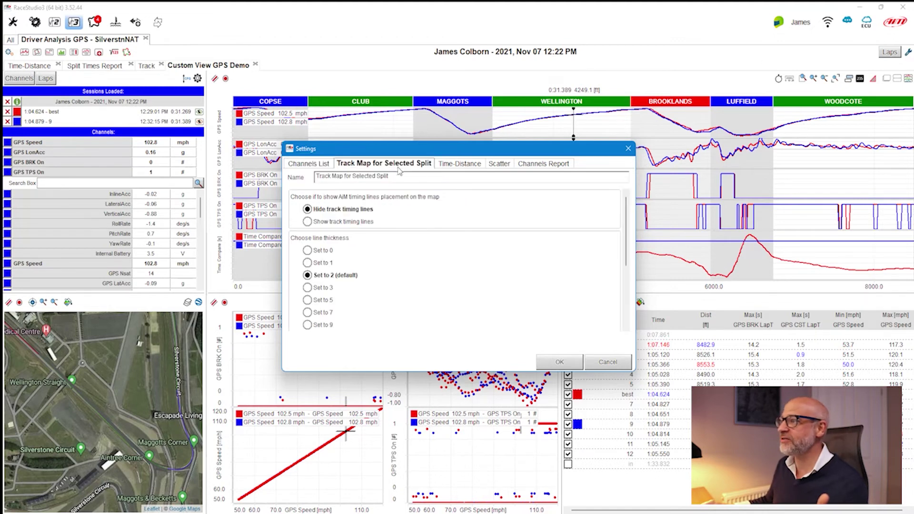
left_click(451, 164)
left_click(496, 165)
left_click(548, 167)
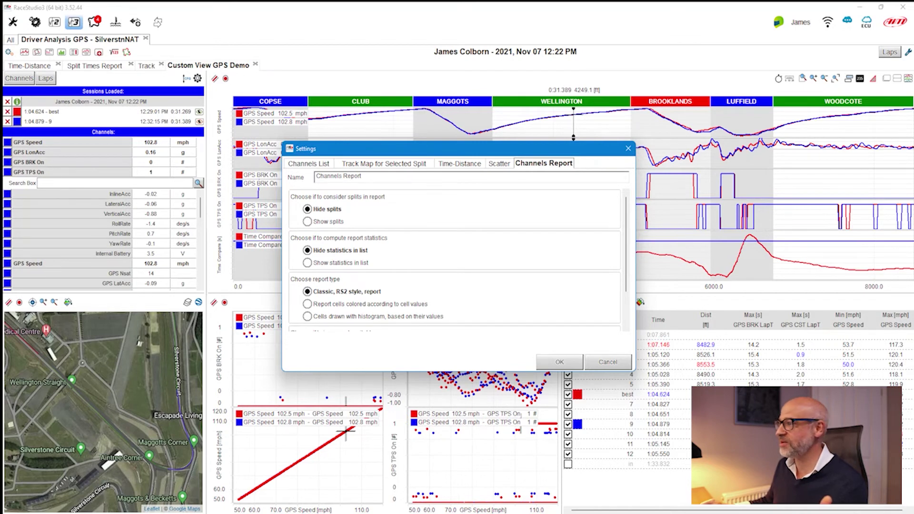
left_click(500, 165)
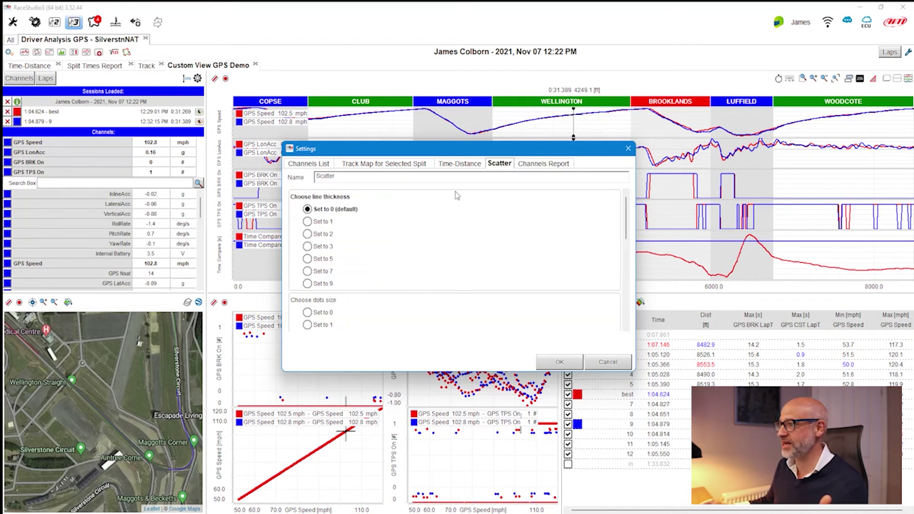
left_click(548, 163)
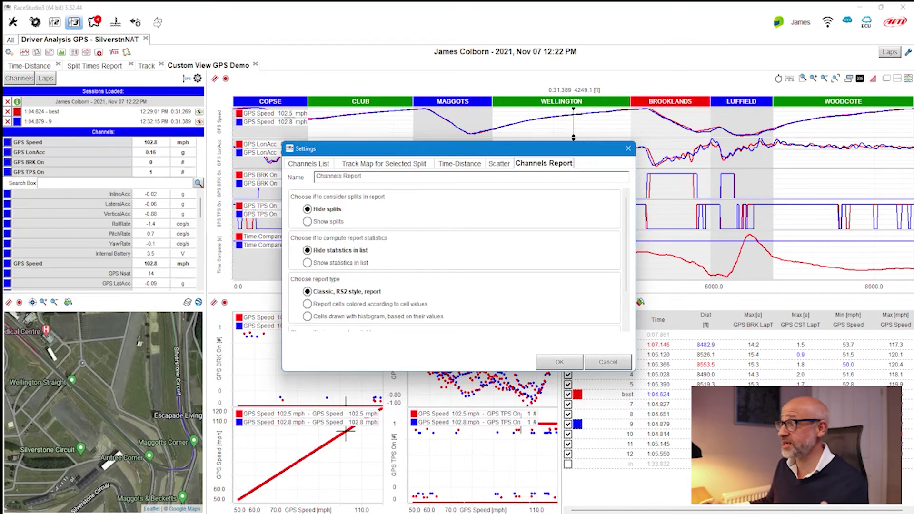
left_click(498, 166)
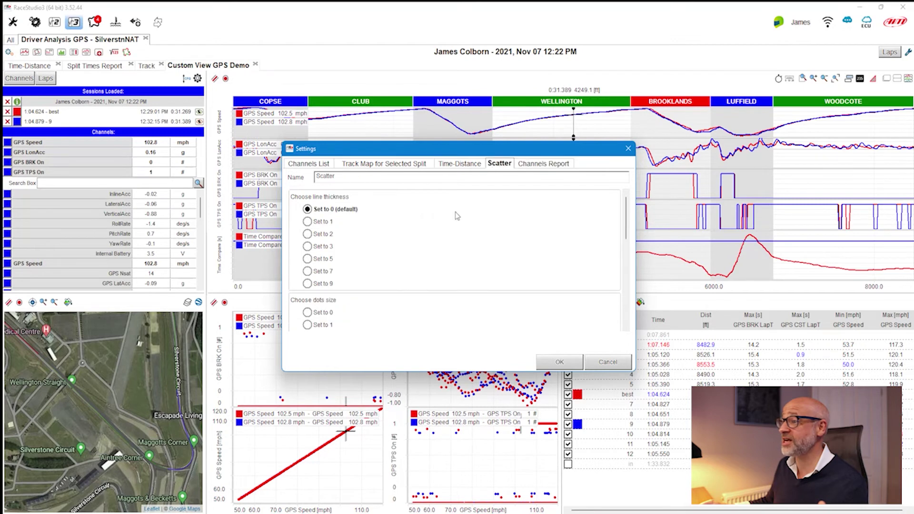
scroll(411, 239, "down", 3)
scroll(410, 239, "down", 2)
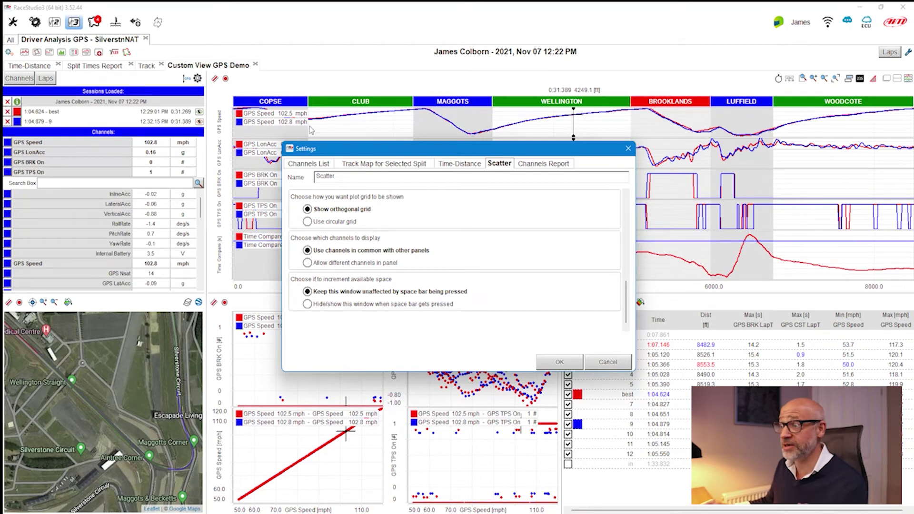
left_click(308, 264)
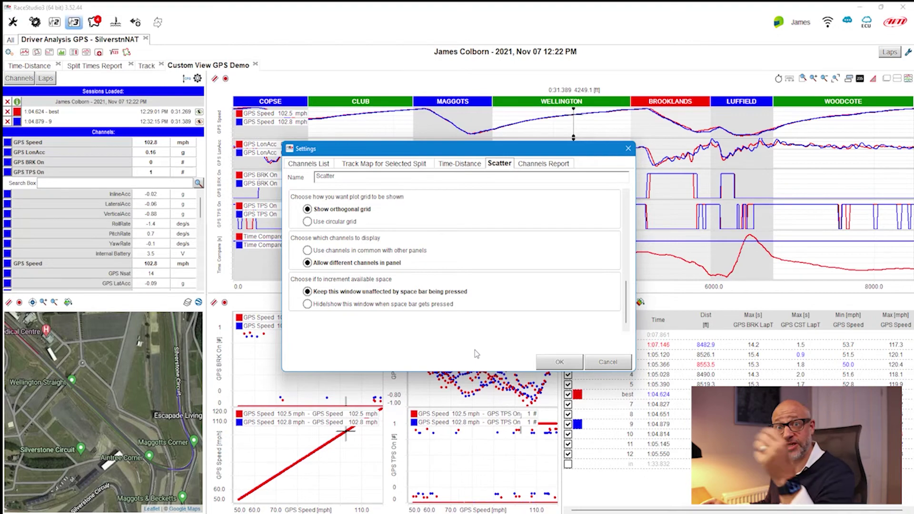
left_click(564, 362)
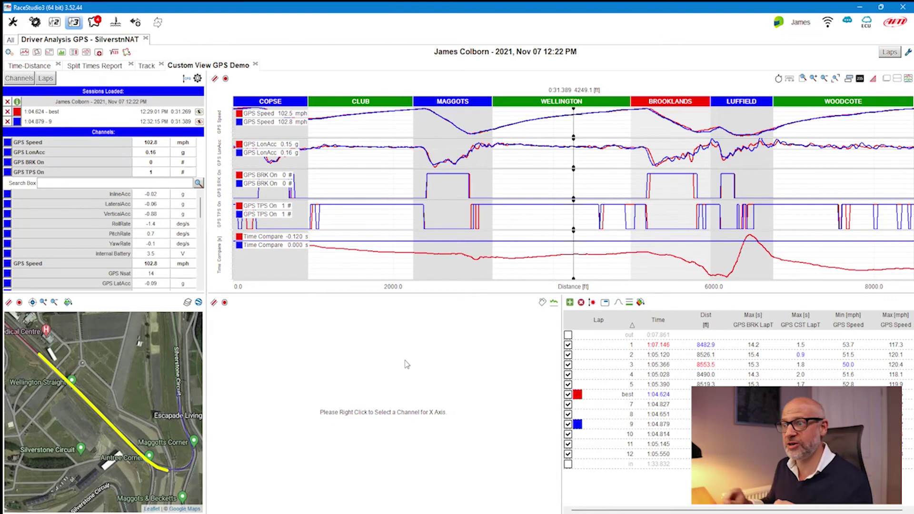
- Show GPS LonAcc in the scatter panel, plotted against GPS Speed
scroll(88, 216, "down", 2)
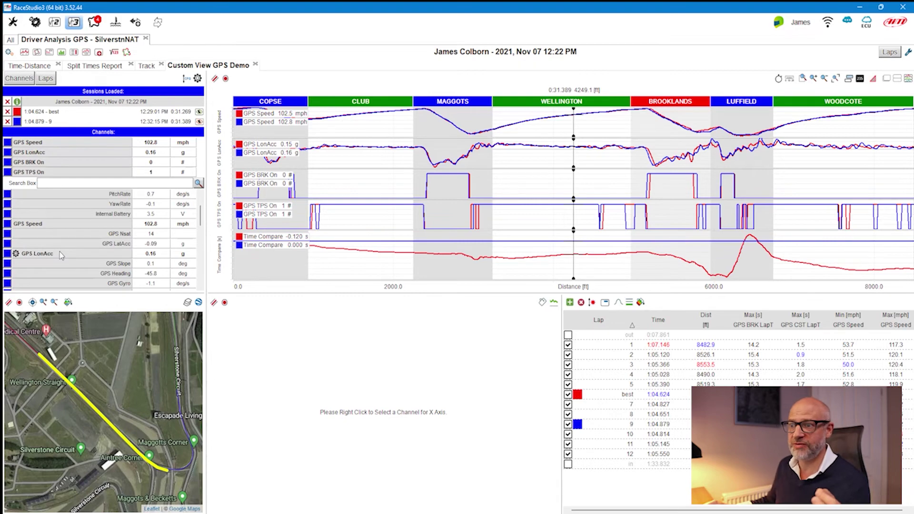
right_click(61, 256)
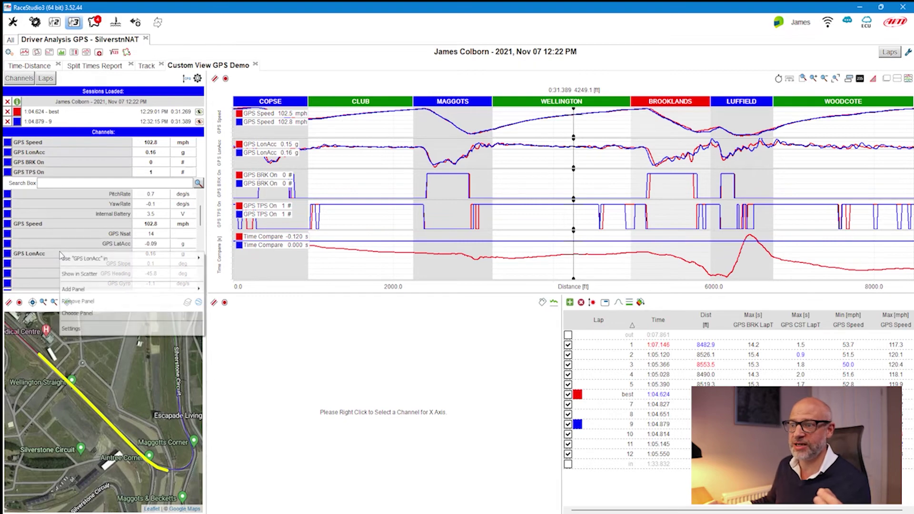
left_click(90, 275)
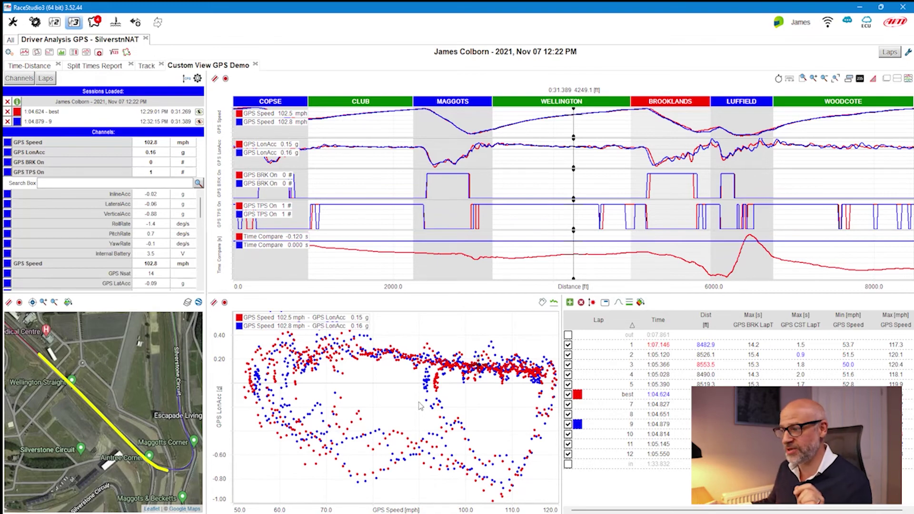
right_click(393, 400)
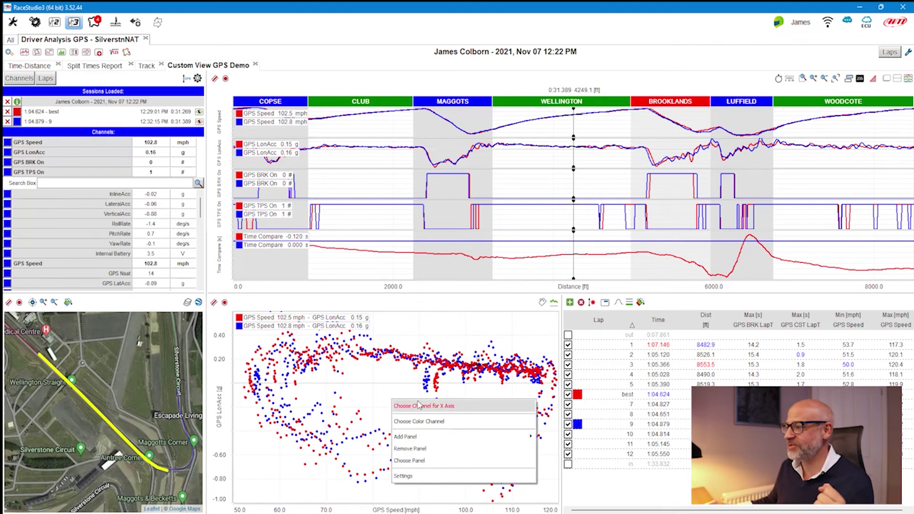
- Set GPS LatAcc as the scatter plot's X-axis channel for a LatAcc vs LonAcc plot
left_click(443, 408)
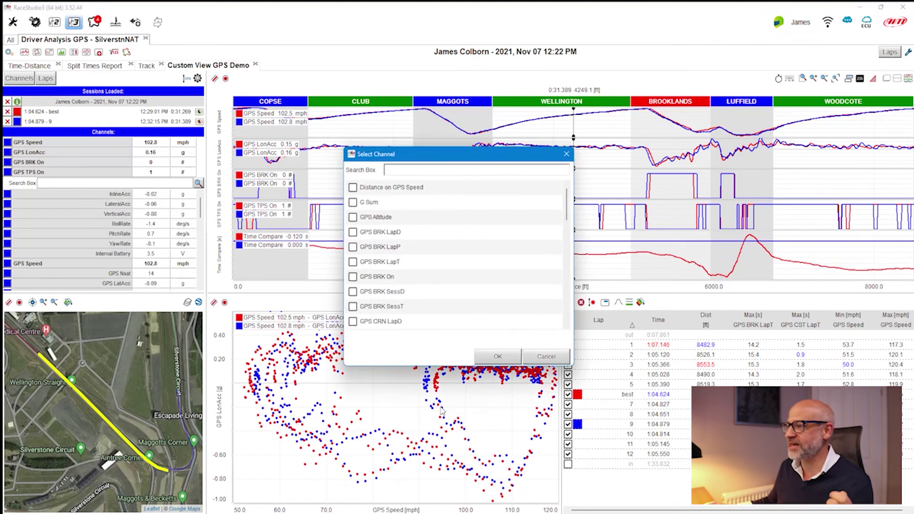
scroll(412, 248, "down", 2)
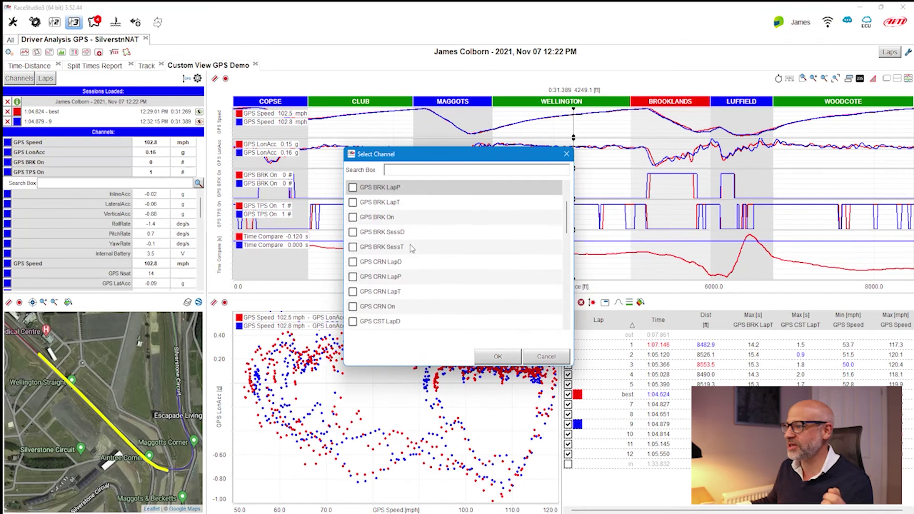
scroll(413, 249, "down", 5)
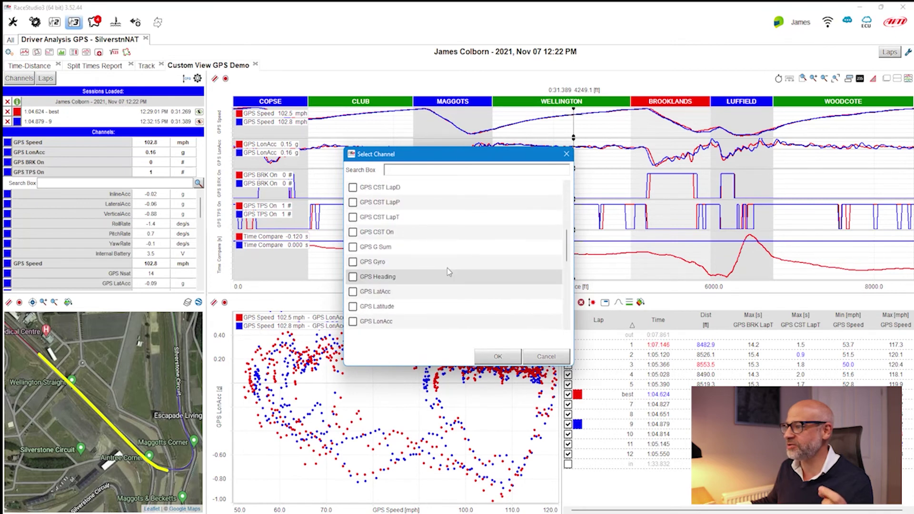
left_click(354, 292)
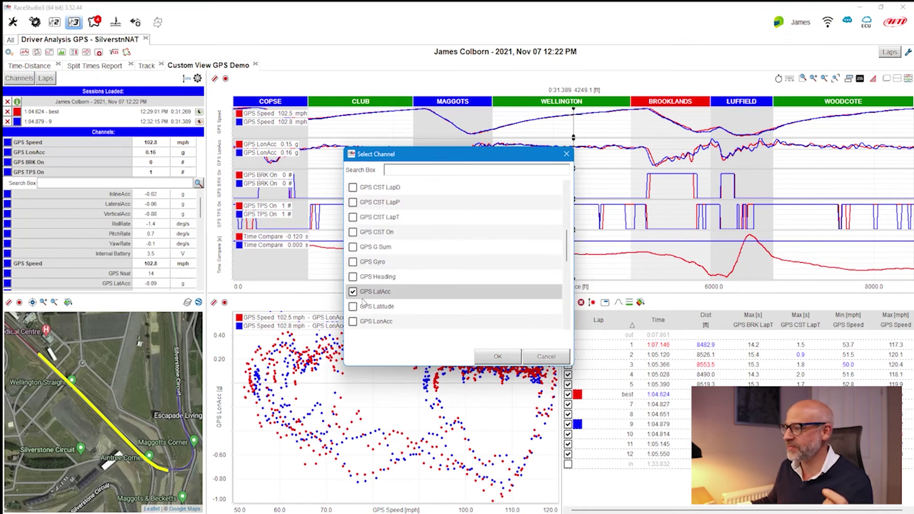
left_click(497, 357)
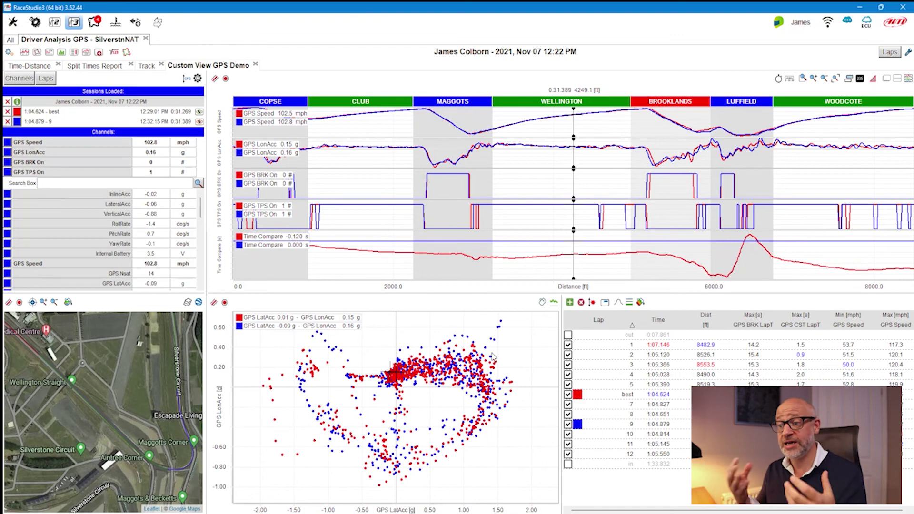
- Zoom into BROOKLANDS and back out to the full lap, then save the layout profile
double_click(689, 103)
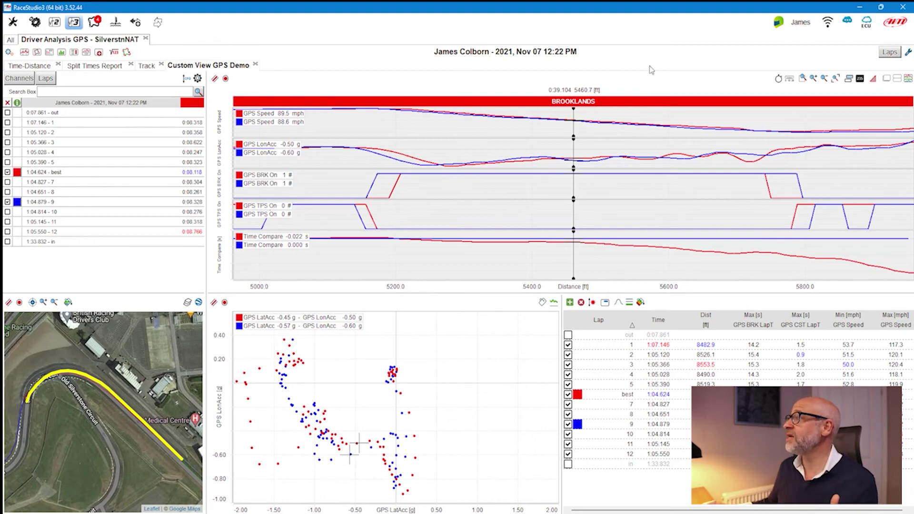
left_click(645, 102)
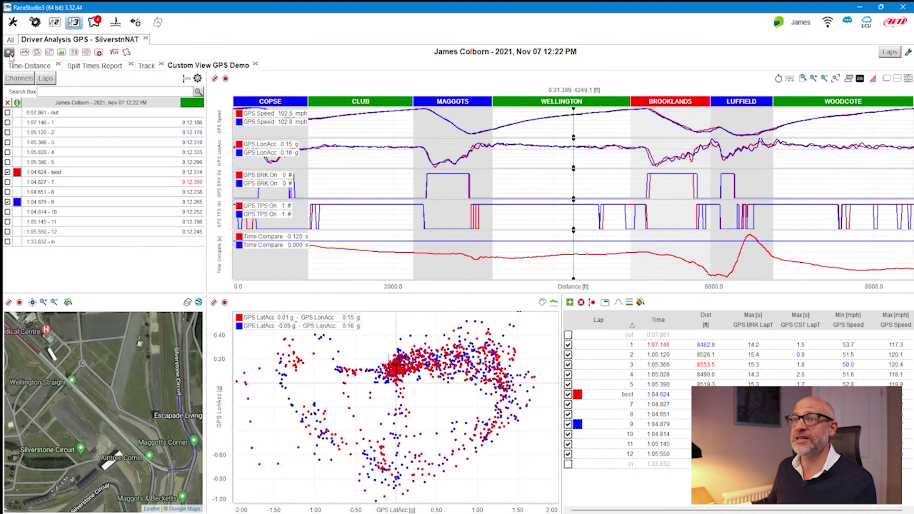
left_click(10, 53)
left_click(27, 84)
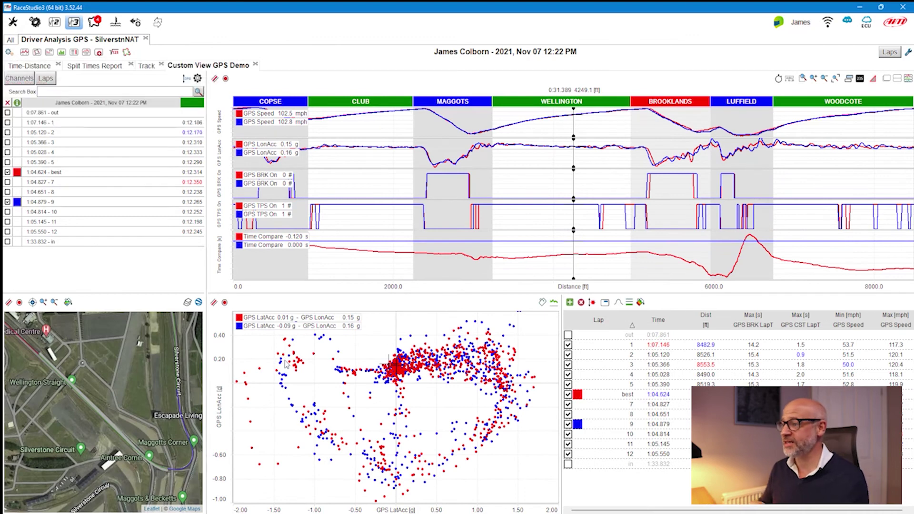